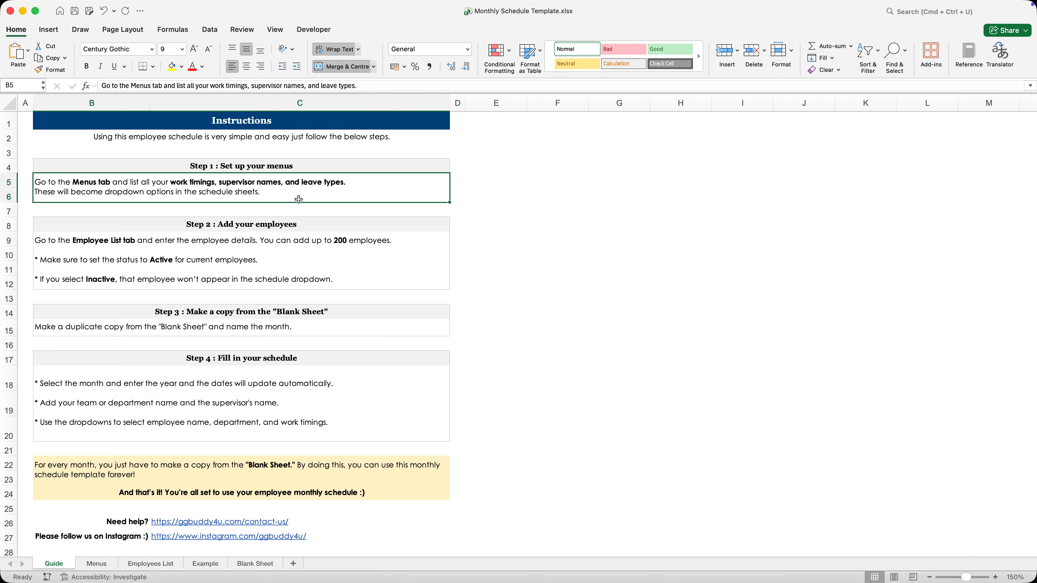
- Open the Menus sheet and examine its quick instructions and the Work Timings column
left_click(98, 564)
left_click(288, 259)
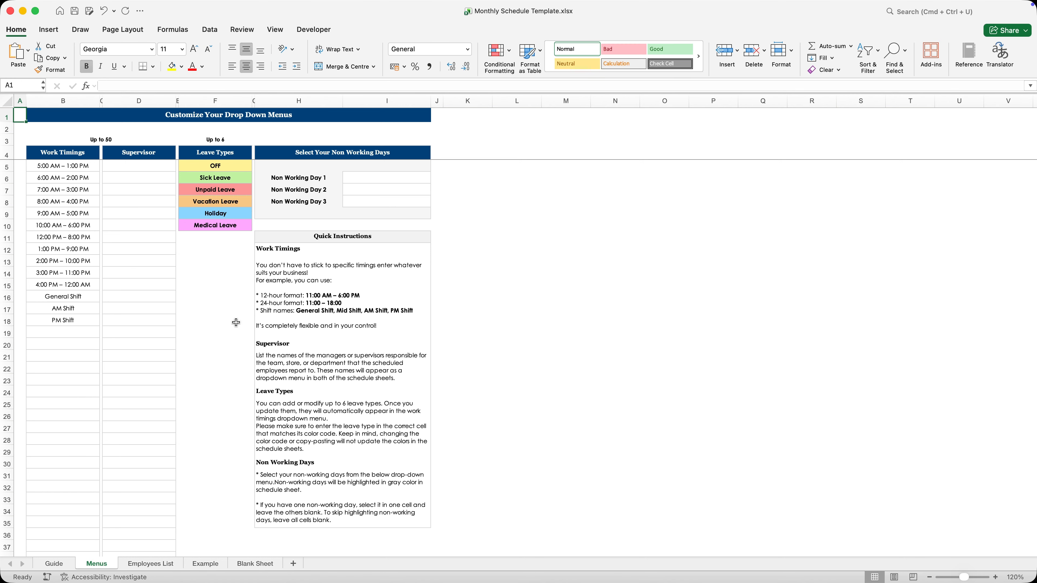
scroll(233, 317, "down", 4)
scroll(233, 318, "up", 4)
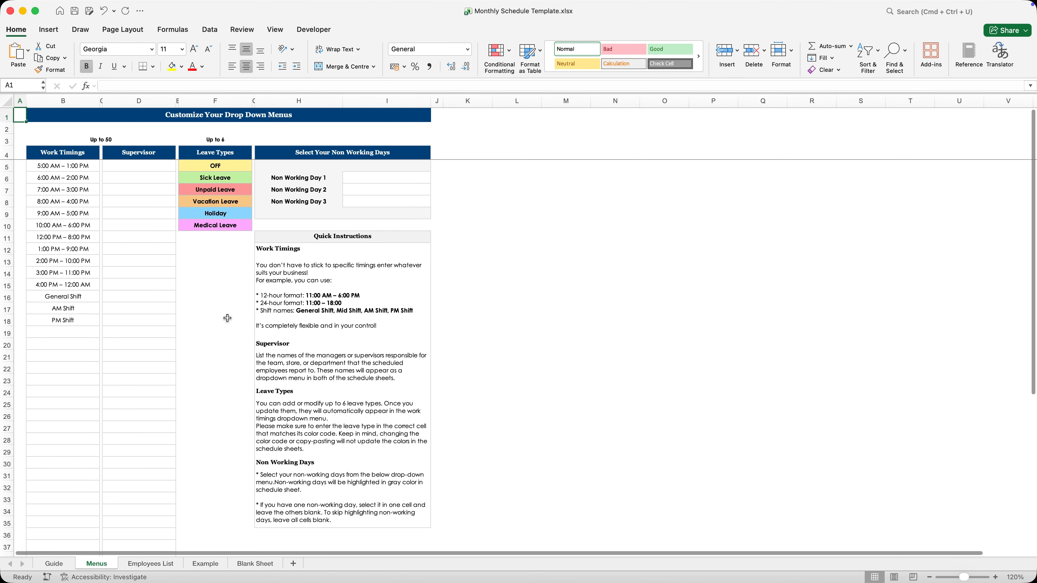
left_click(334, 240)
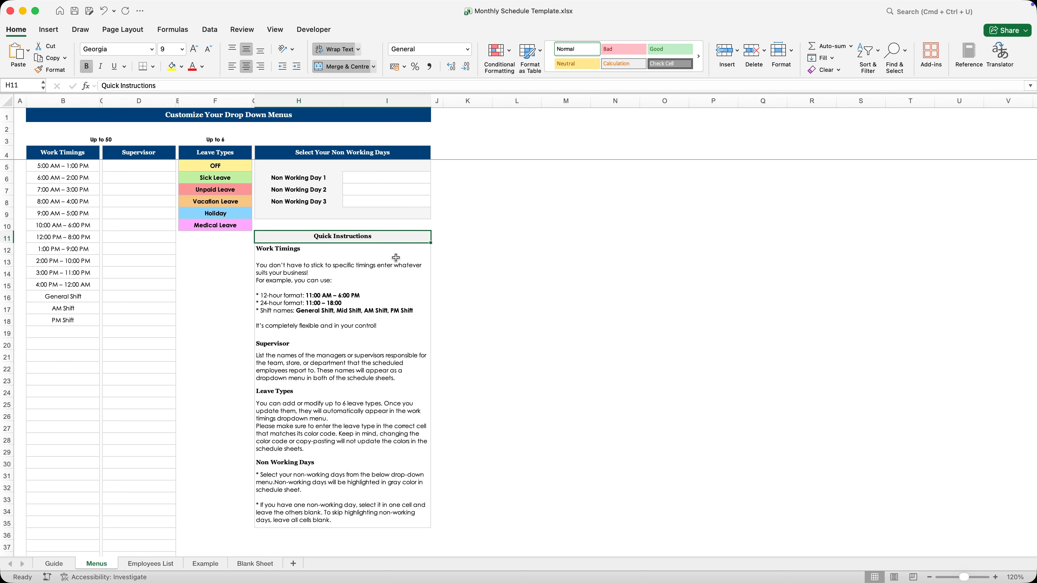
left_click(409, 251)
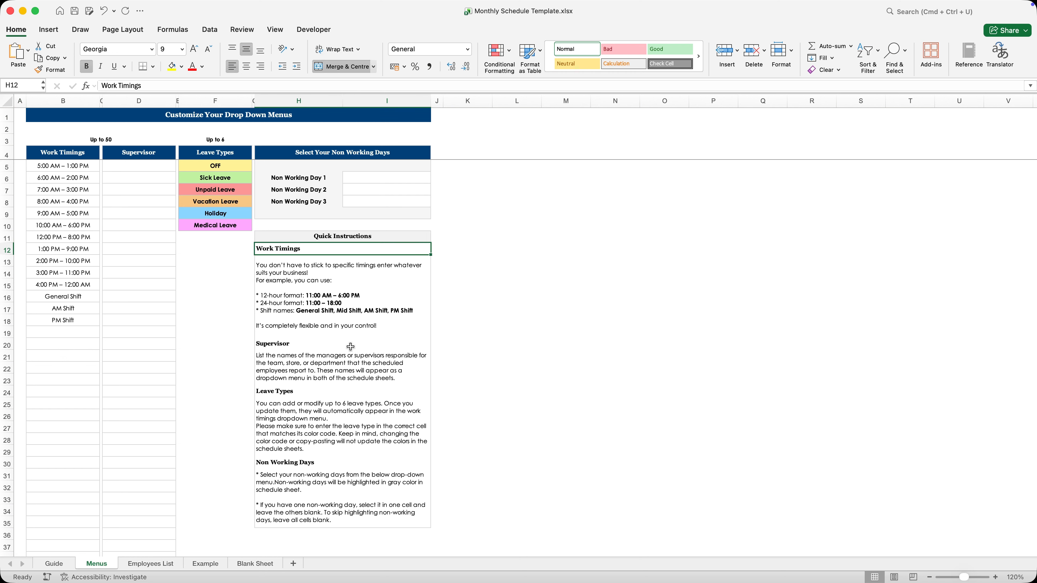
left_click(349, 326)
left_click(343, 351)
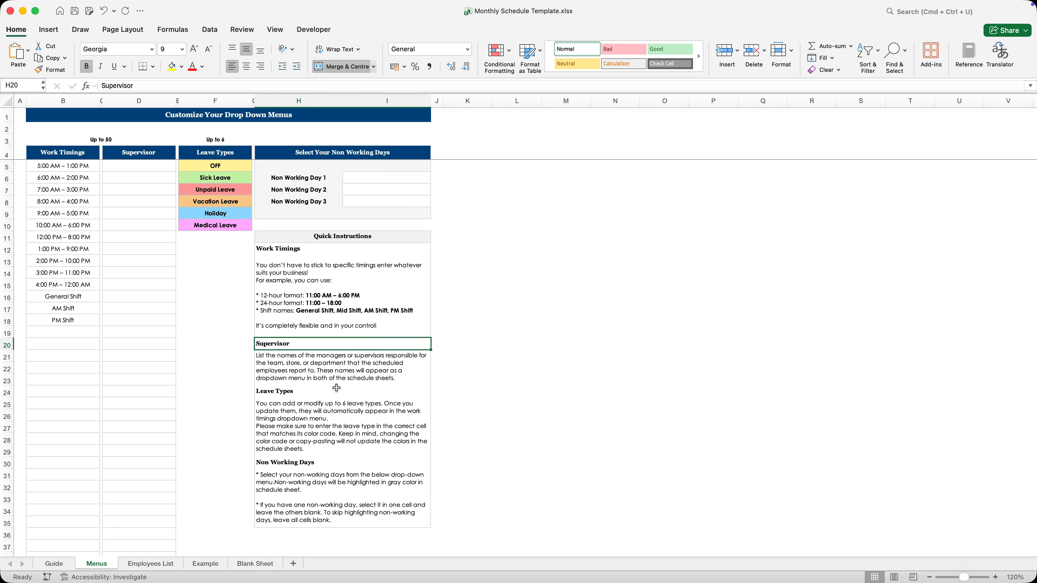
left_click(335, 392)
left_click(334, 461)
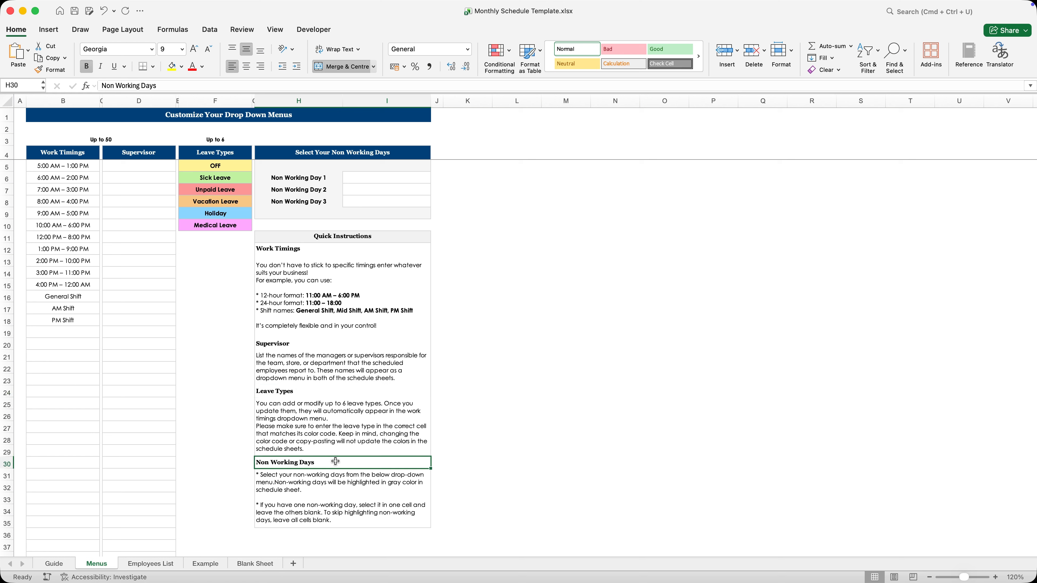
left_click_drag(65, 165, 61, 447)
left_click(61, 344)
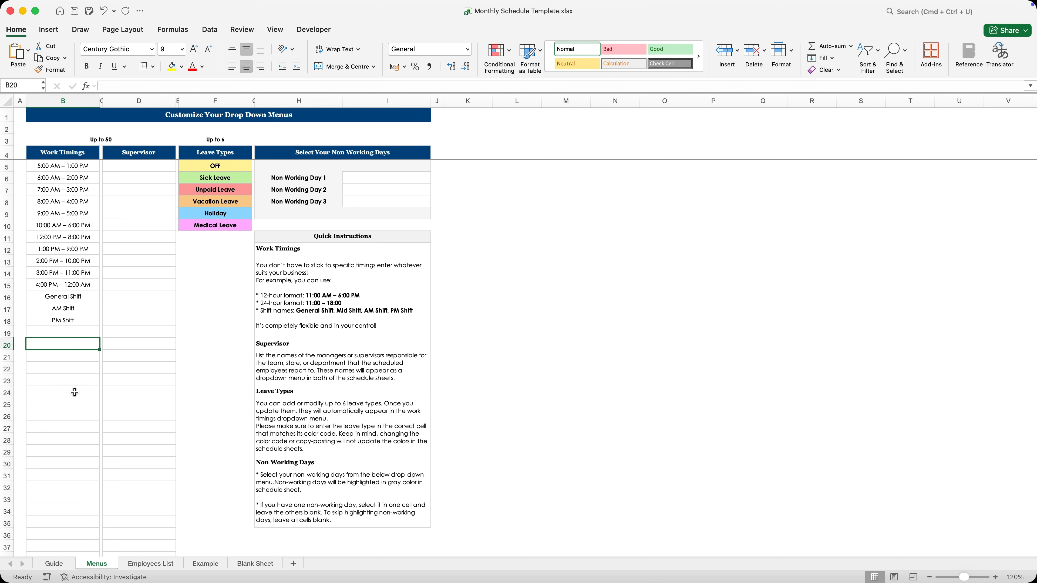
left_click(76, 417)
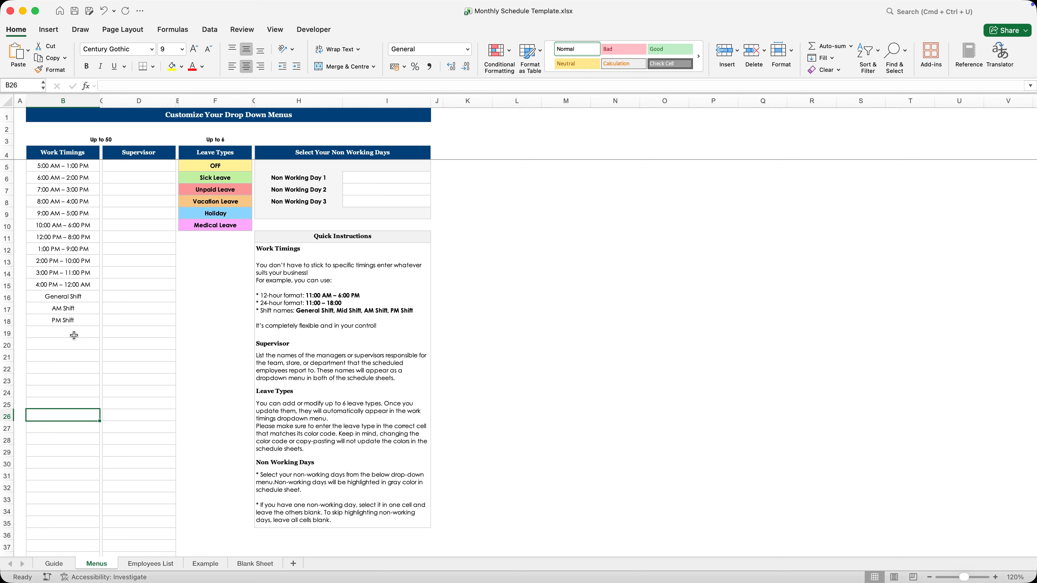
- Clear all the entries in the Work Timings column, and undo the deletion
left_click_drag(76, 168, 66, 323)
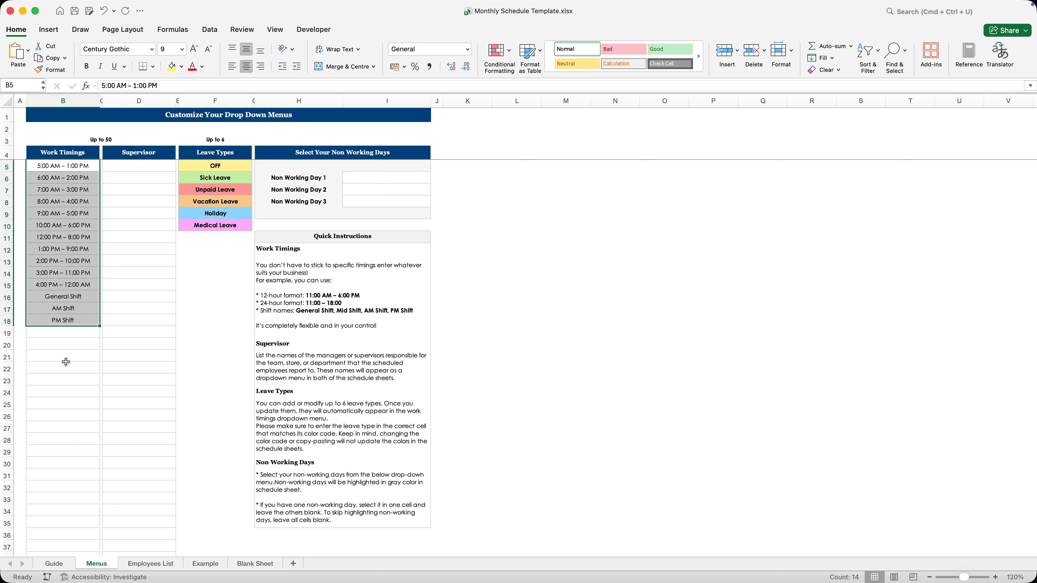
key("Delete")
left_click(66, 365)
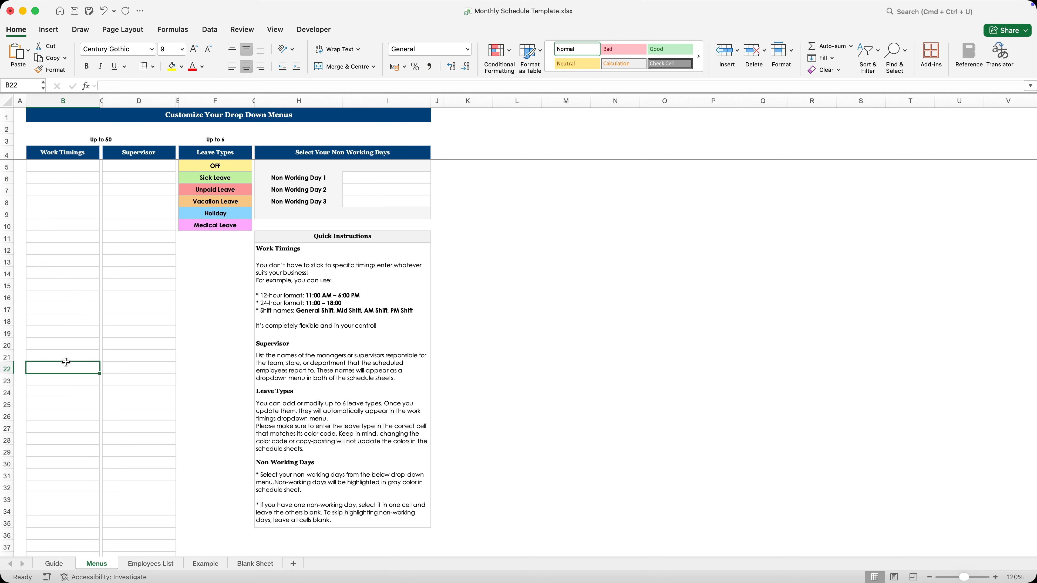
left_click(105, 11)
left_click(45, 372)
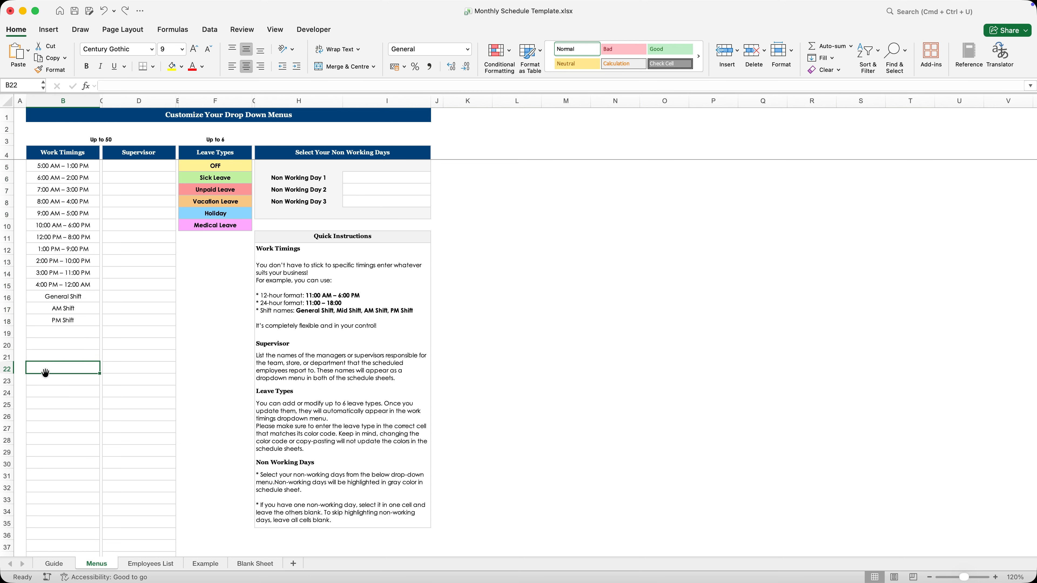
- Check the work timing options offered in a Jan 01 cell of the Blank Sheet
left_click(57, 331)
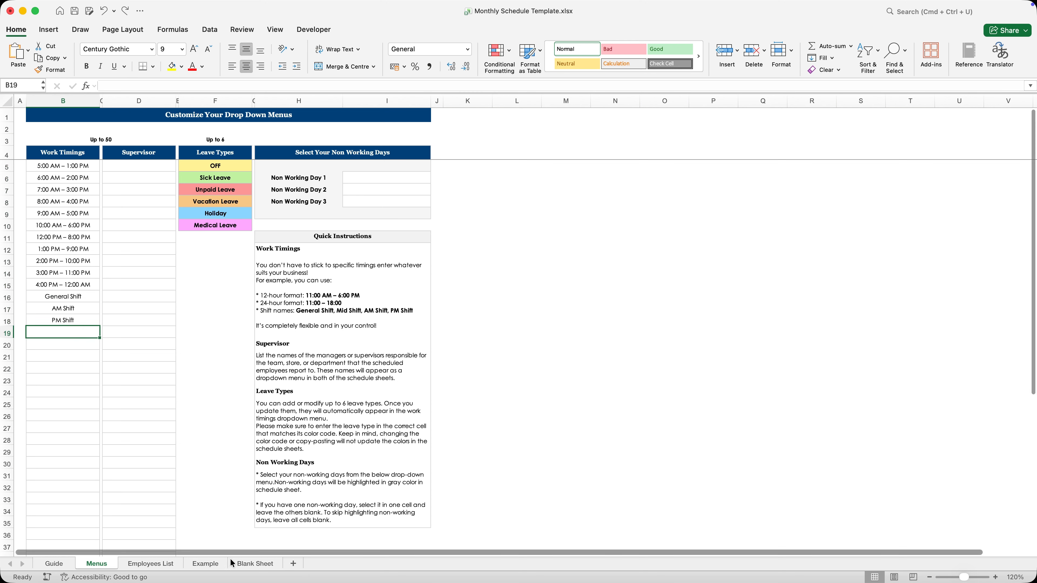
left_click(246, 565)
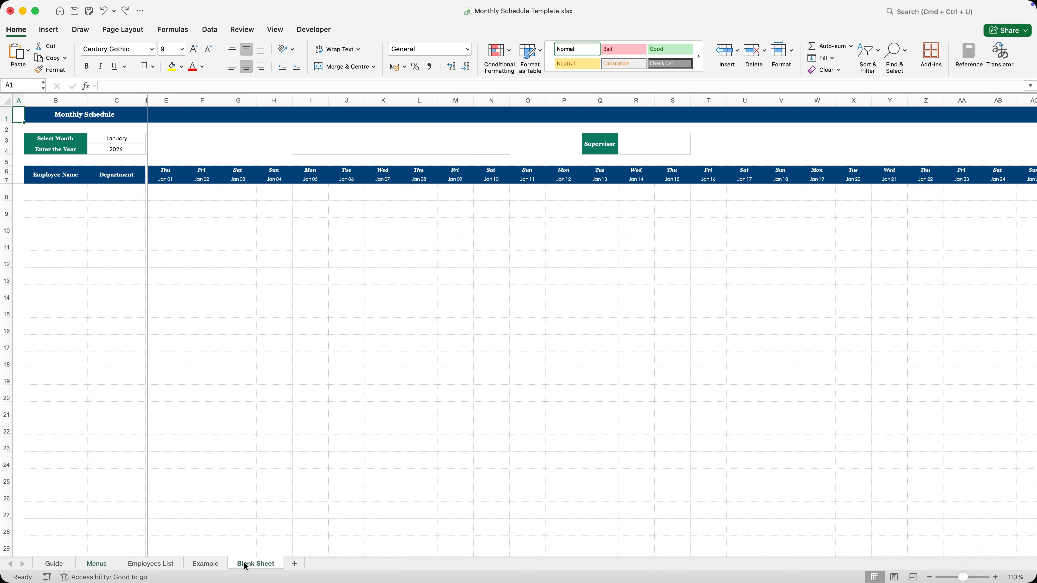
left_click(167, 209)
left_click(188, 212)
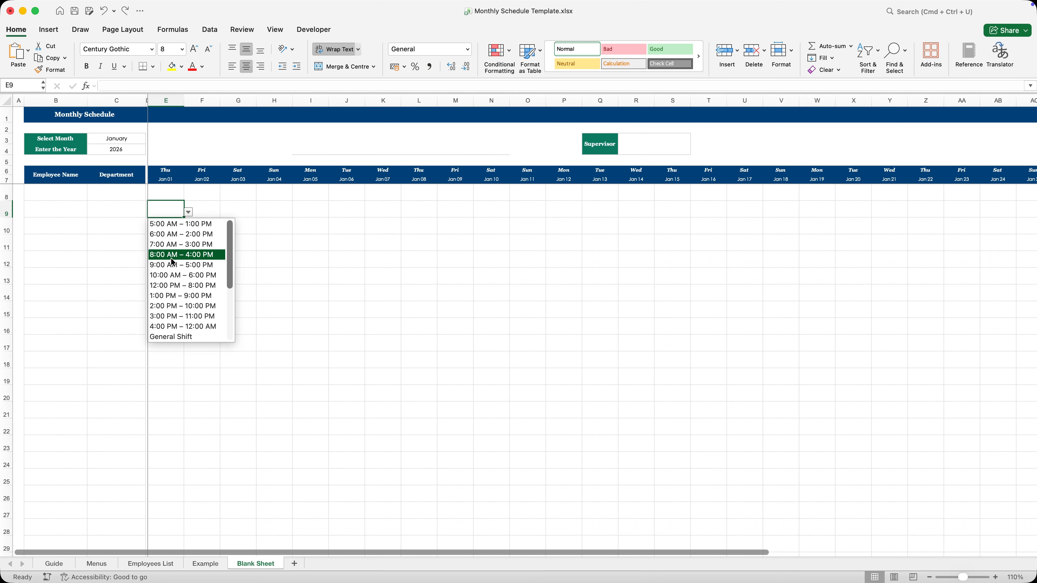
left_click(289, 264)
- Add the work timings 11:00 - 18:00 and 10:00 - 17:00 below PM Shift on the Menus sheet
left_click(98, 563)
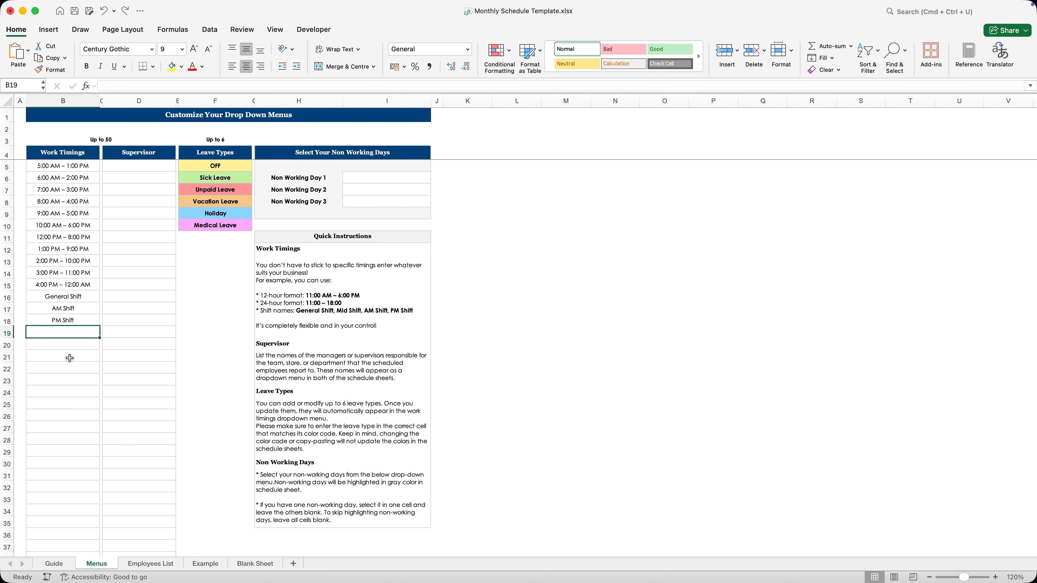
type("11:00 - 18:00")
key("Return")
type("10:00 - 17:00")
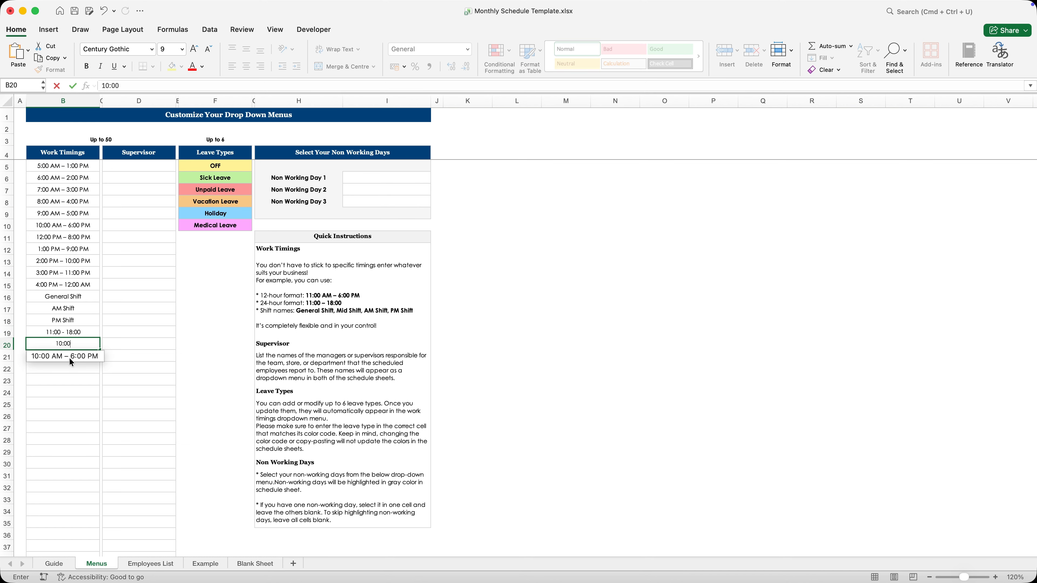
key("Return")
left_click(85, 332)
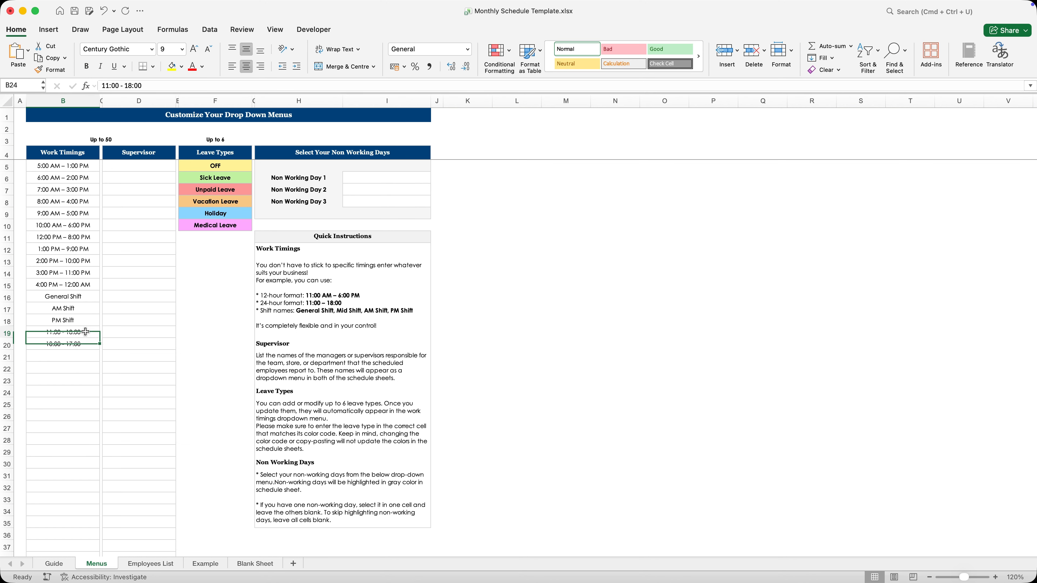
left_click_drag(85, 331, 85, 344)
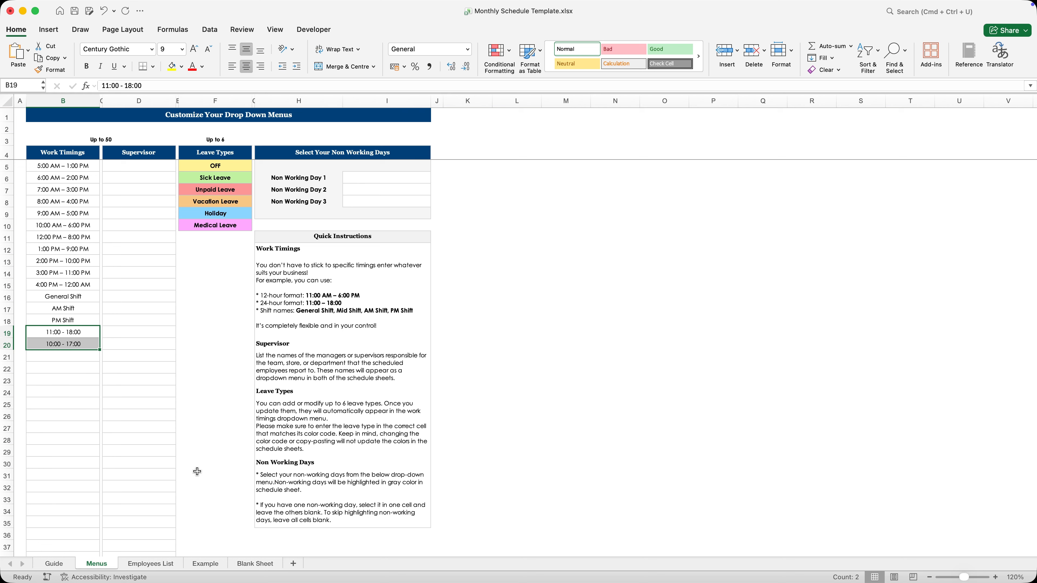
- Check the Blank Sheet's Jan 03 dropdown for the added work timings, and review the Work Timings column on the Menus sheet
left_click(256, 564)
left_click(261, 245)
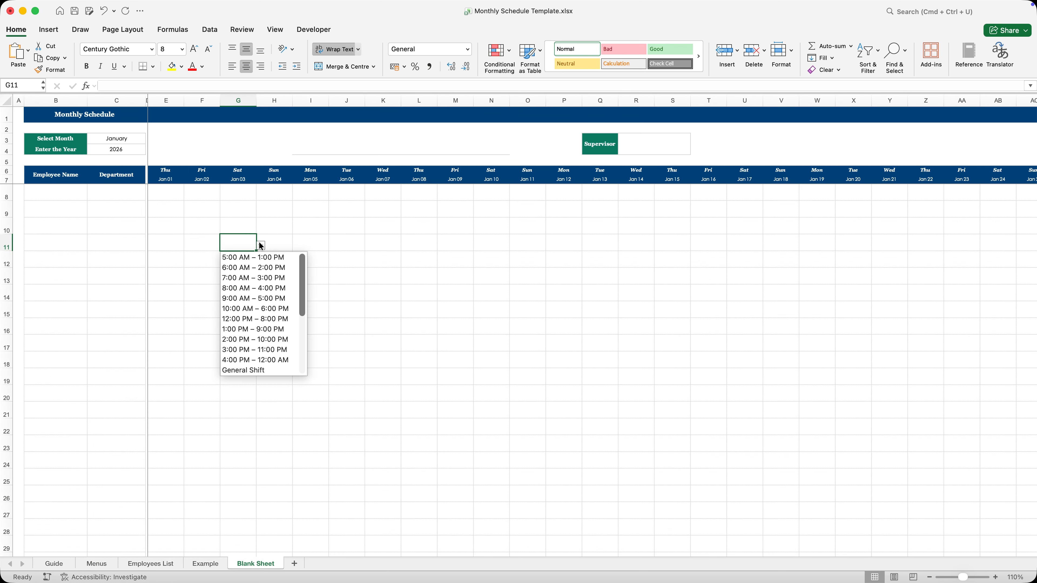
scroll(258, 354, "down", 5)
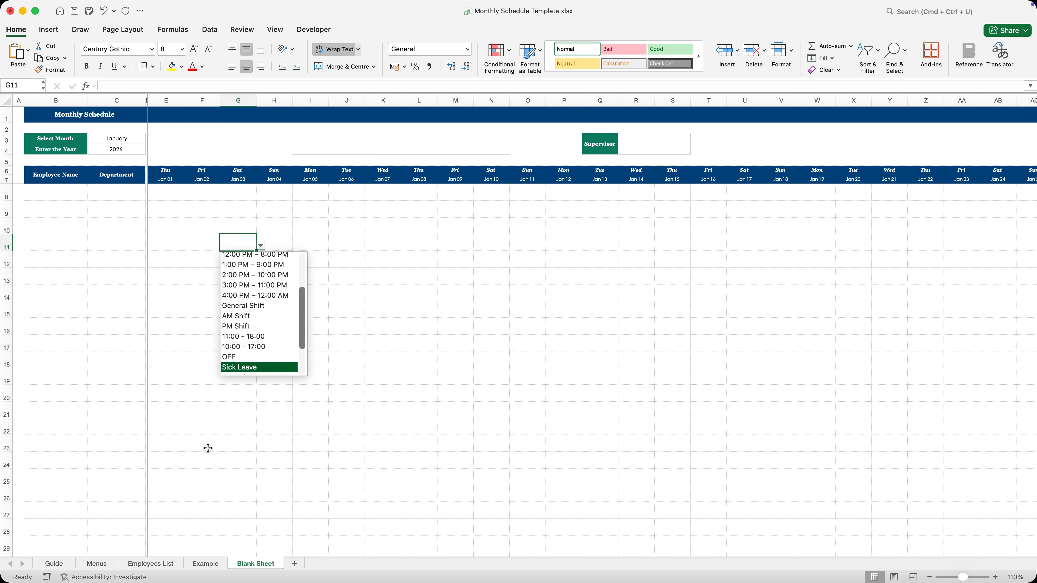
left_click(183, 482)
left_click(106, 565)
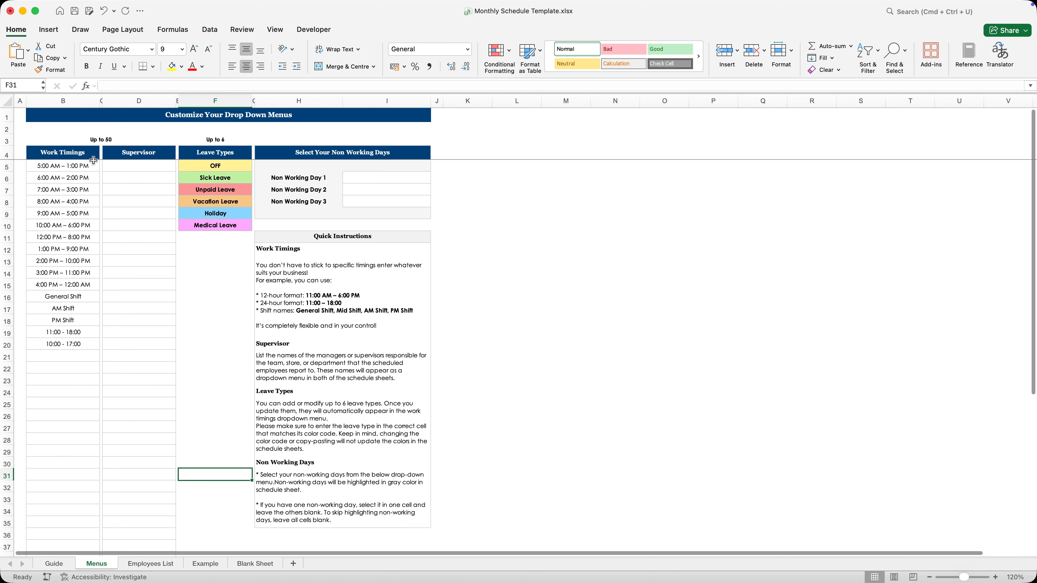
left_click_drag(84, 164, 76, 388)
left_click(76, 389)
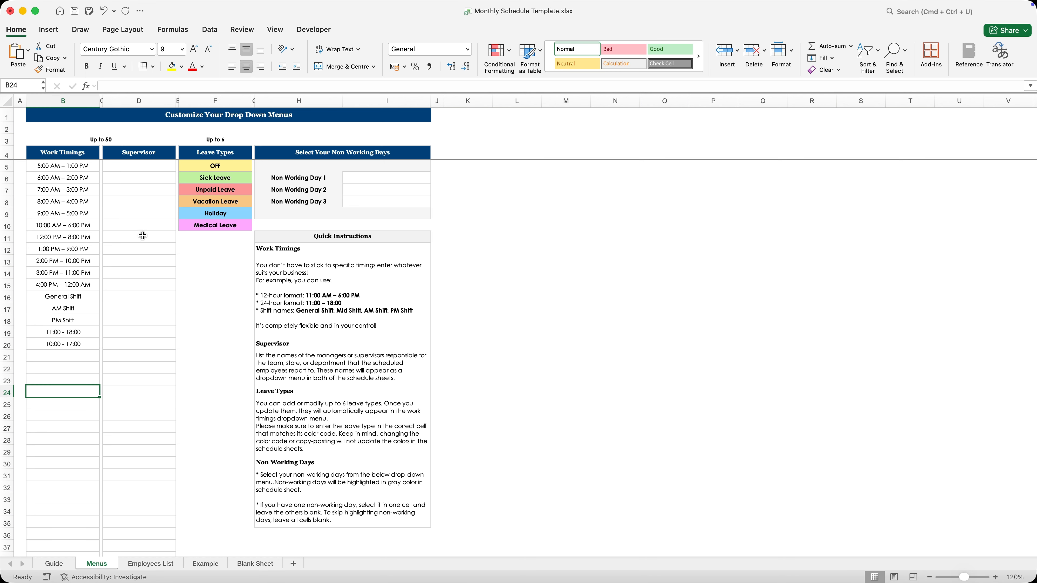
- Review the Supervisor column on the Menus sheet and check the Supervisor dropdown on the Blank Sheet
left_click_drag(141, 168, 142, 273)
left_click(143, 309)
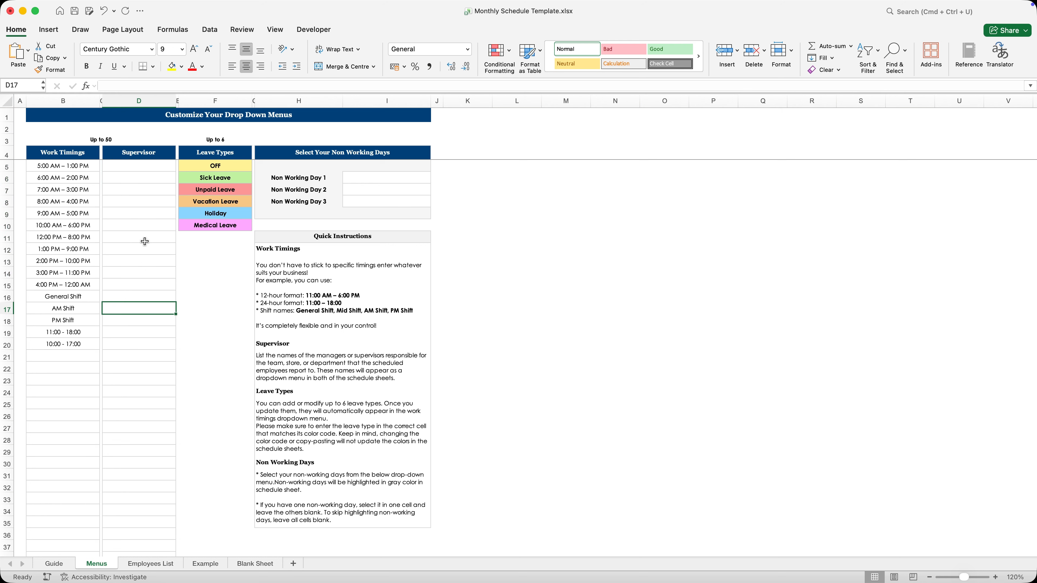
left_click_drag(141, 165, 141, 228)
left_click(143, 308)
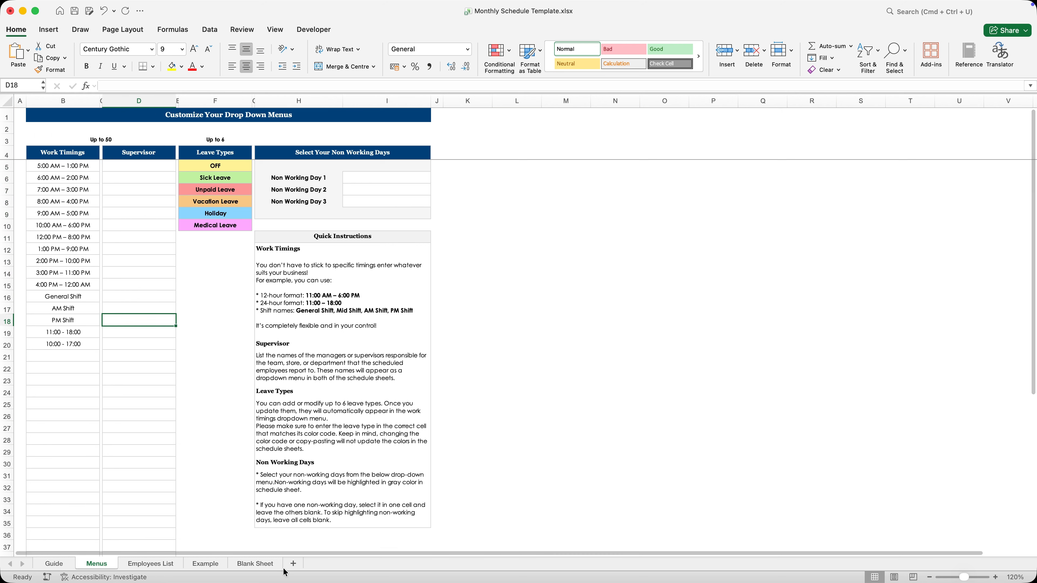
left_click(257, 563)
left_click(659, 147)
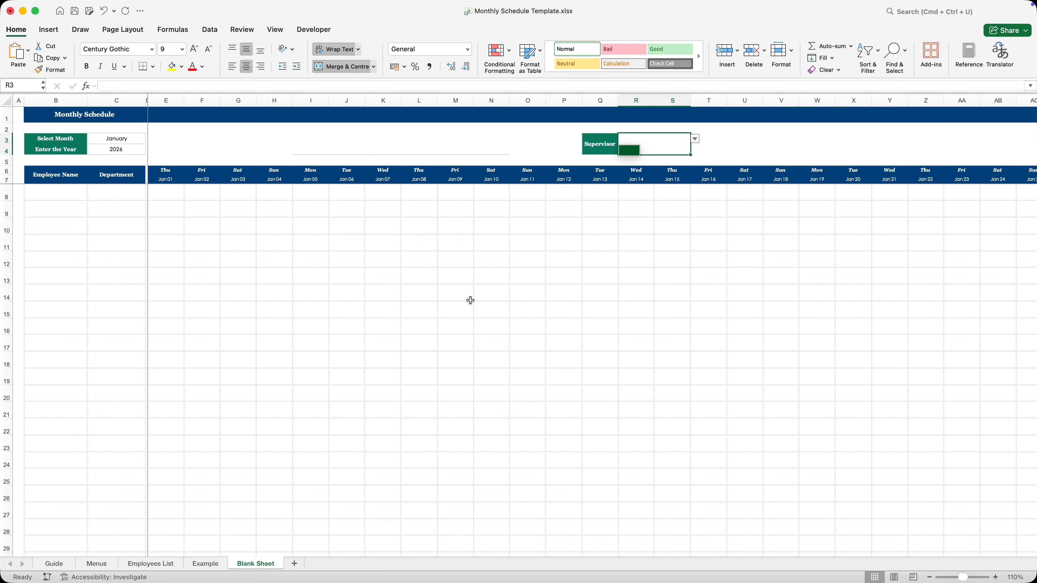
- Enter four supervisors' first names in the Supervisor column of the Menus sheet, from D5 to D8
left_click(97, 563)
left_click(148, 178)
type("Jam")
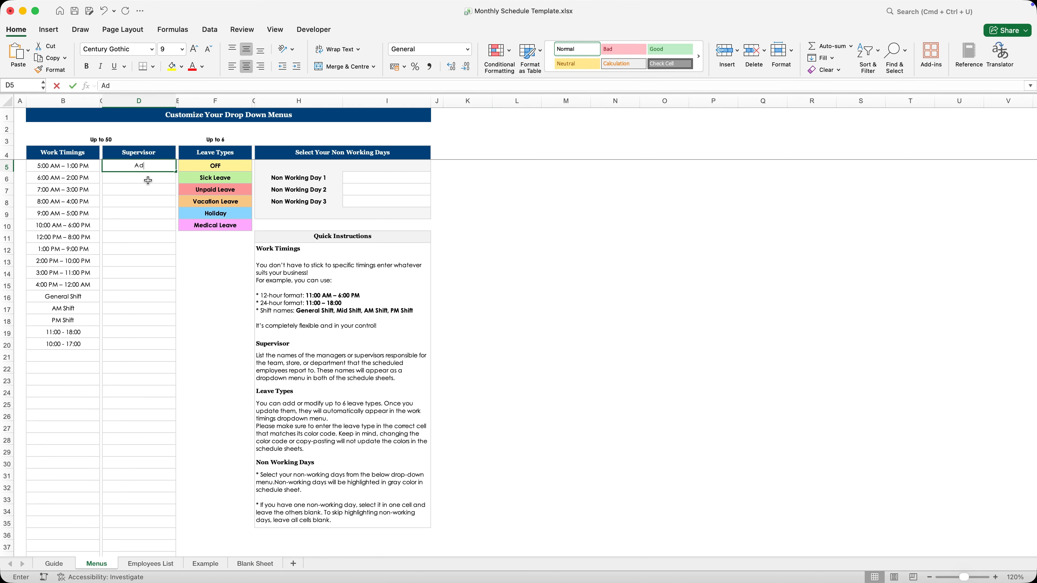
type("es")
key("Return")
type("Jessy")
key("Return")
type("Eva")
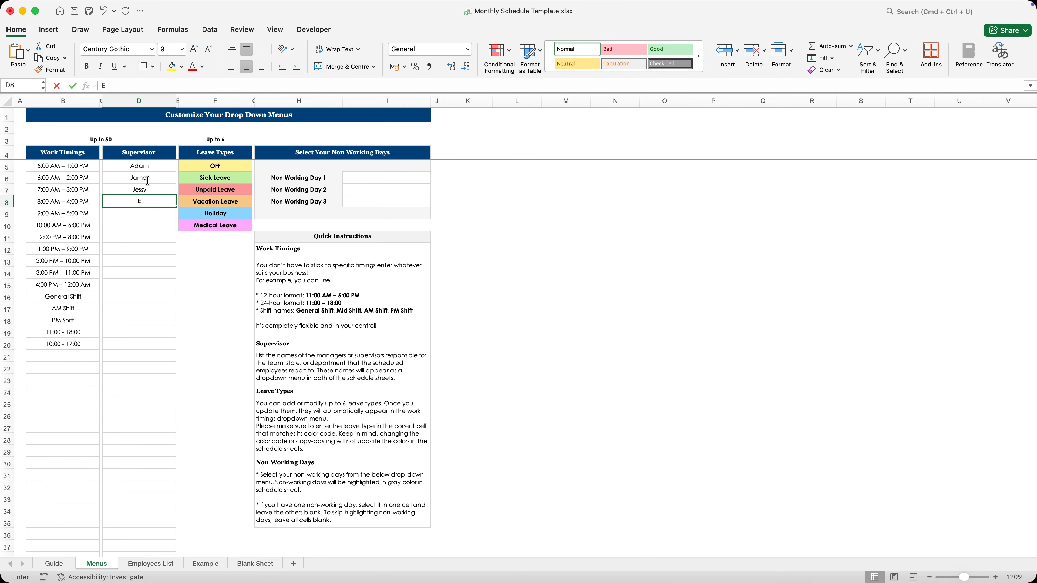
key("Return")
- Check the entered names in the Supervisor dropdown on the Blank Sheet
left_click(255, 564)
left_click(696, 139)
left_click(710, 151)
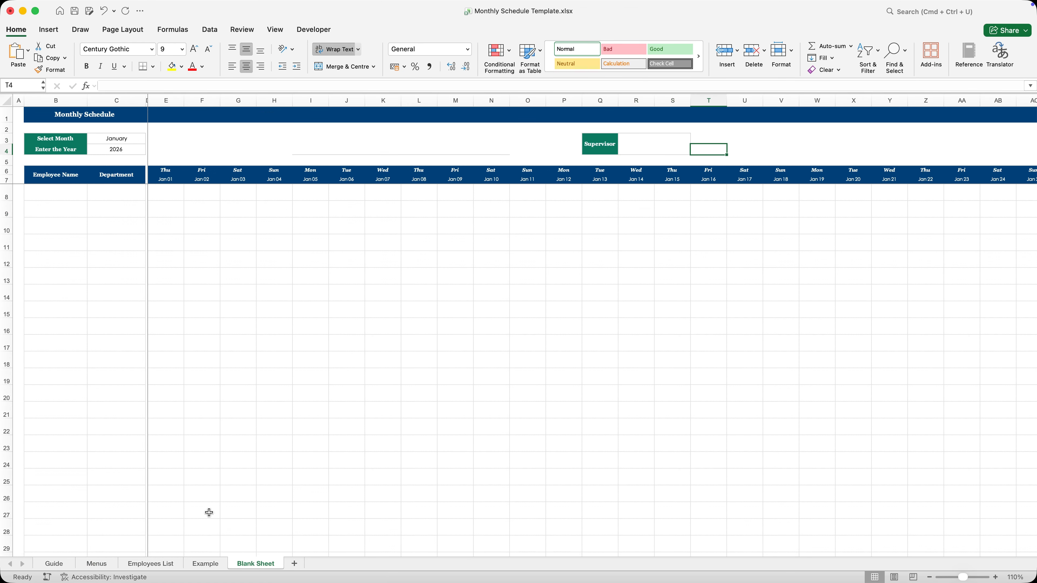
- Return to the Menus sheet and review the color-coded Leave Types column
left_click(97, 563)
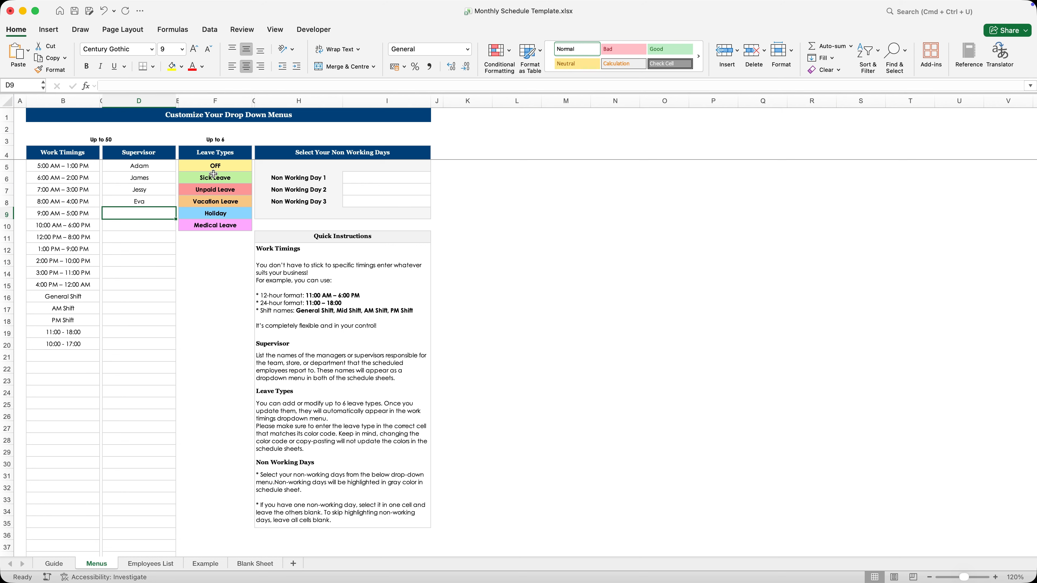
left_click_drag(222, 166, 223, 201)
left_click(224, 256)
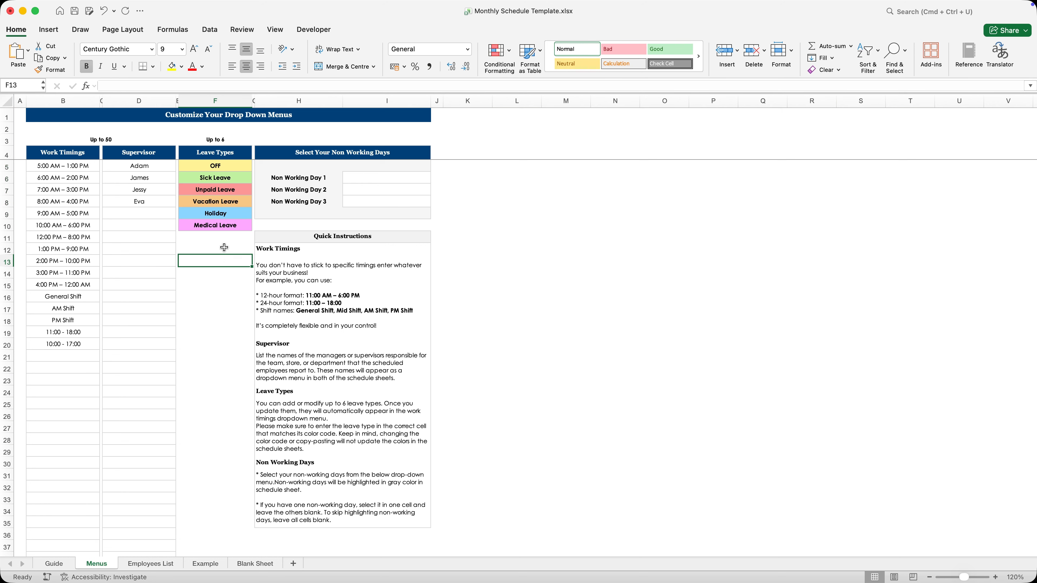
- Check the leave types in the dropdown of a Jan 02 cell on the Blank Sheet, and return to the Menus sheet
left_click(246, 566)
left_click(204, 243)
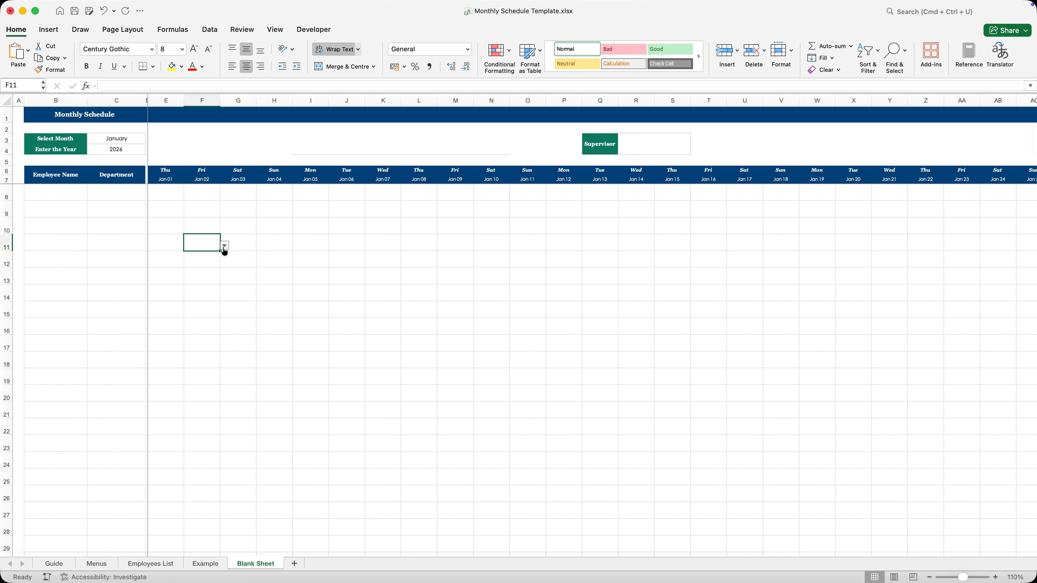
left_click(225, 245)
scroll(229, 282, "down", 5)
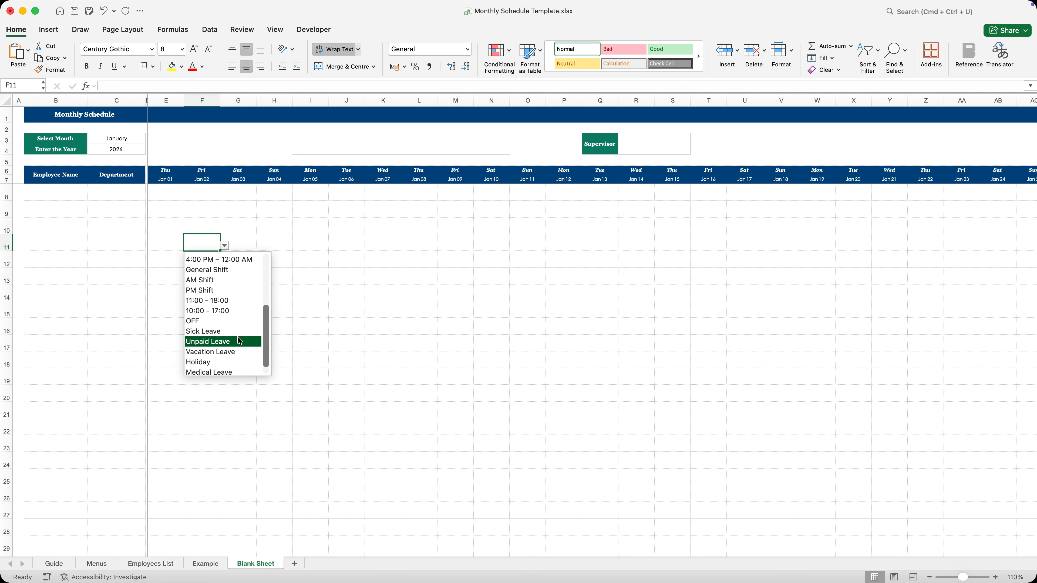
scroll(234, 326, "down", 1)
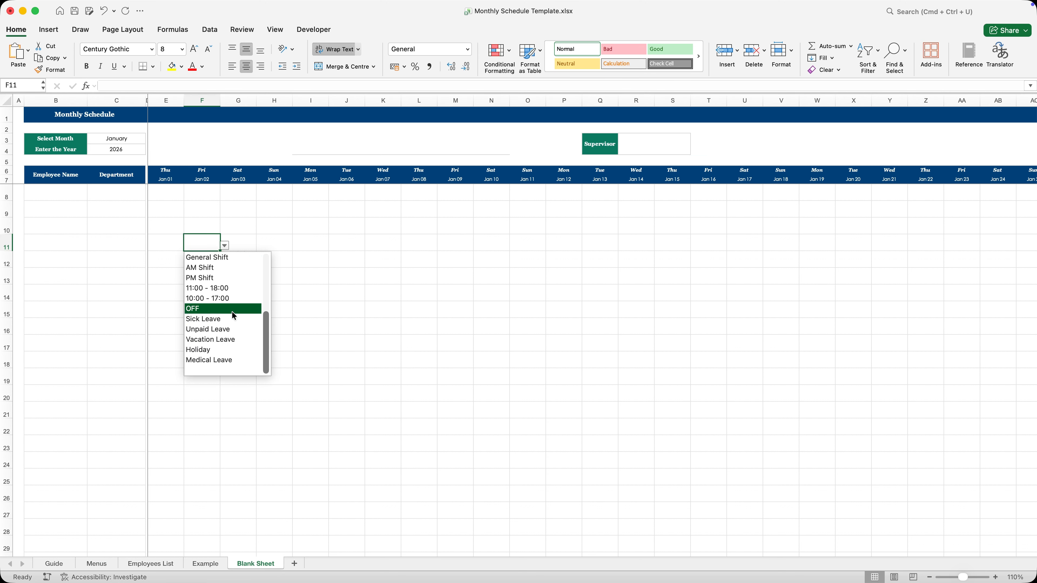
left_click(242, 406)
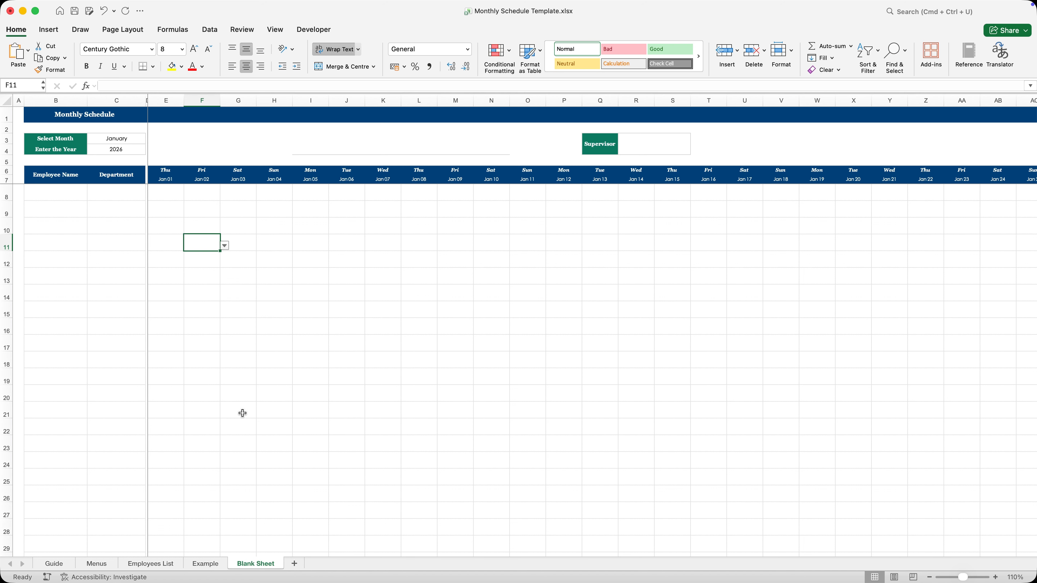
left_click(239, 410)
left_click(97, 564)
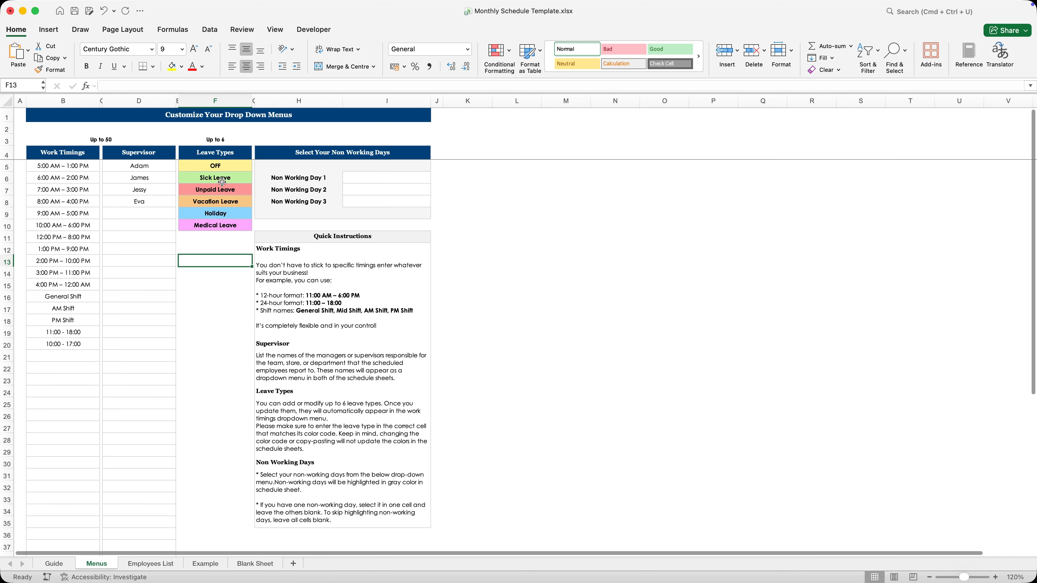
- Add "Example Leave 1" and "Example Leave 2" to the Work Timings column of the Menus sheet, in B23 and B24
left_click_drag(219, 168, 221, 212)
left_click(217, 262)
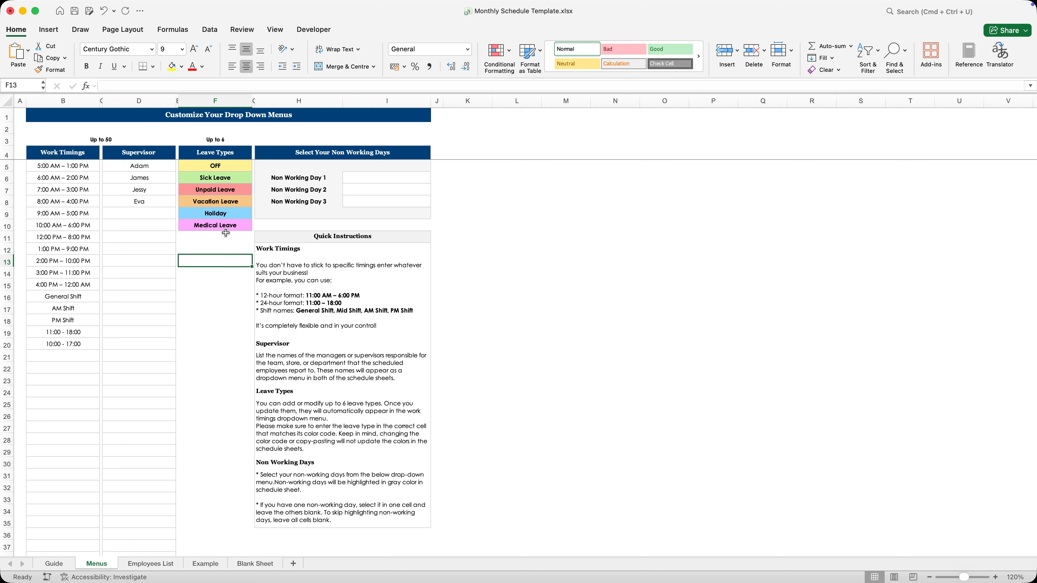
left_click_drag(56, 287, 59, 405)
left_click(68, 361)
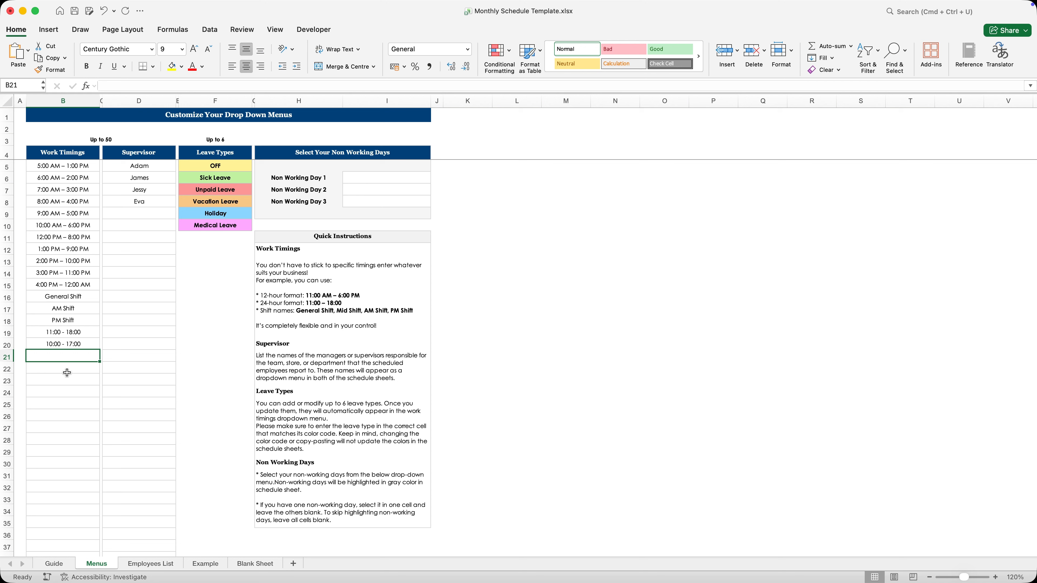
left_click(67, 377)
type("Ex")
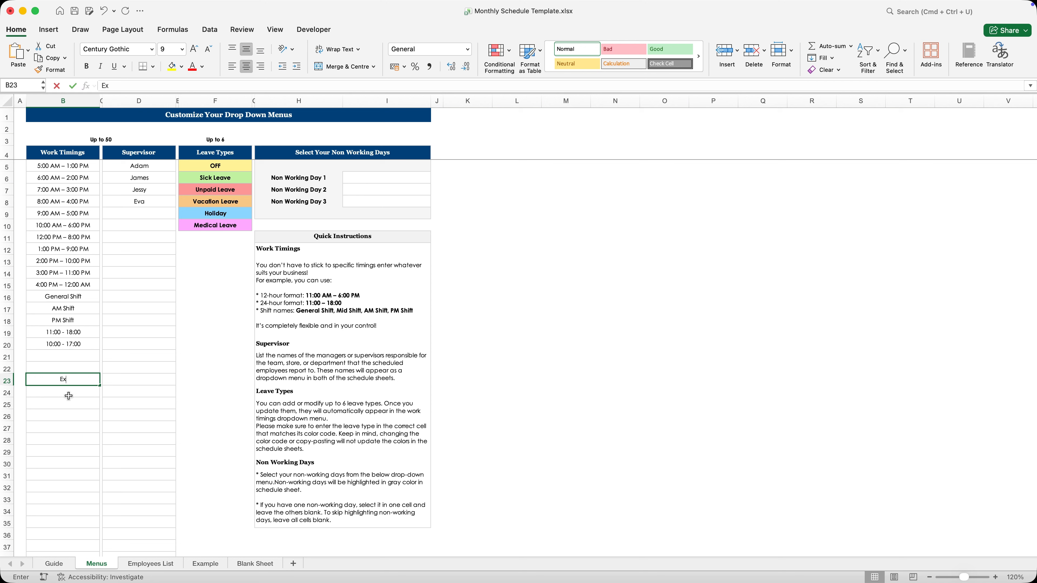
type("ample Leave 1")
key("Return")
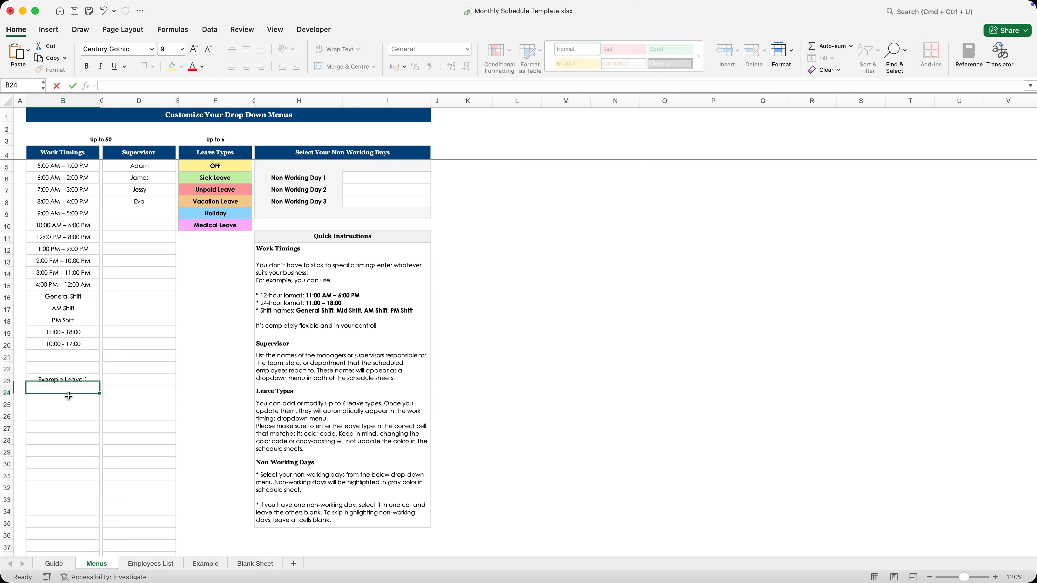
type("Example Leave")
key("Return")
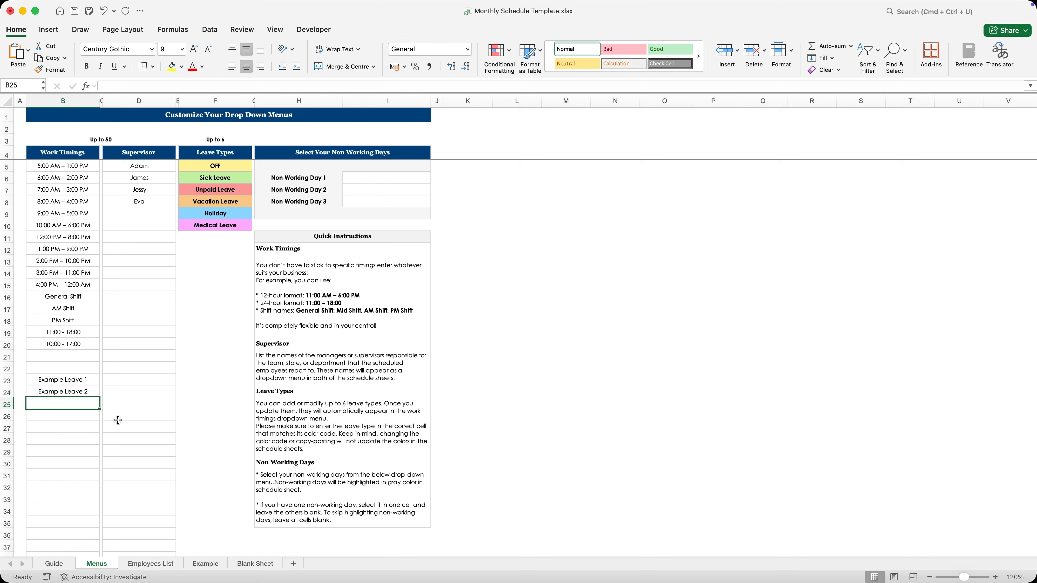
- Check the two example leave entries in the dropdown of a Jan 03 cell on the Blank Sheet
left_click(255, 564)
left_click(256, 299)
left_click(259, 299)
scroll(262, 377, "down", 5)
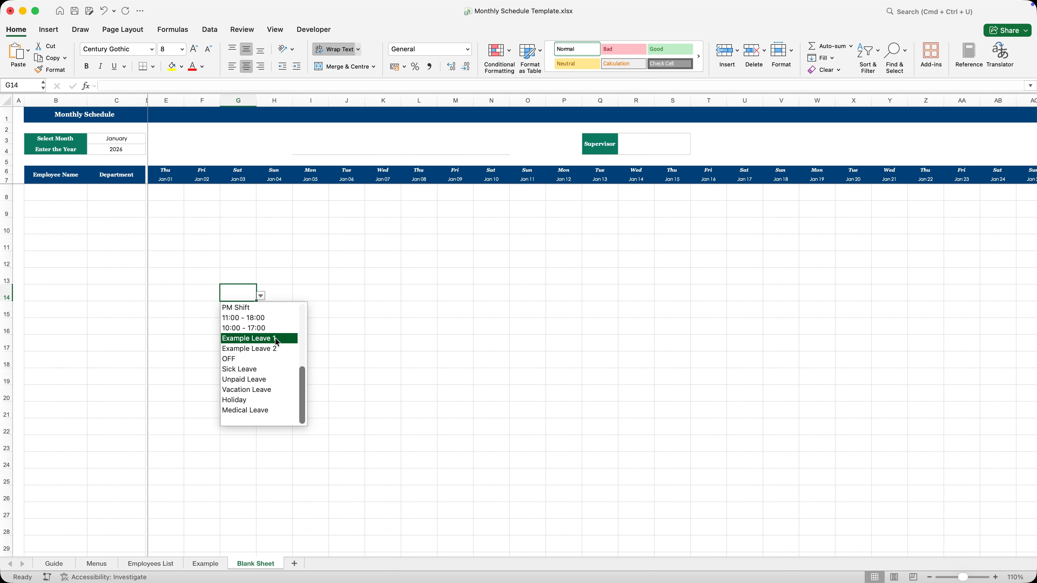
left_click(188, 355)
- Clear the two example leave entries from the Work Timings column on the Menus sheet
left_click(98, 564)
left_click_drag(73, 369, 74, 391)
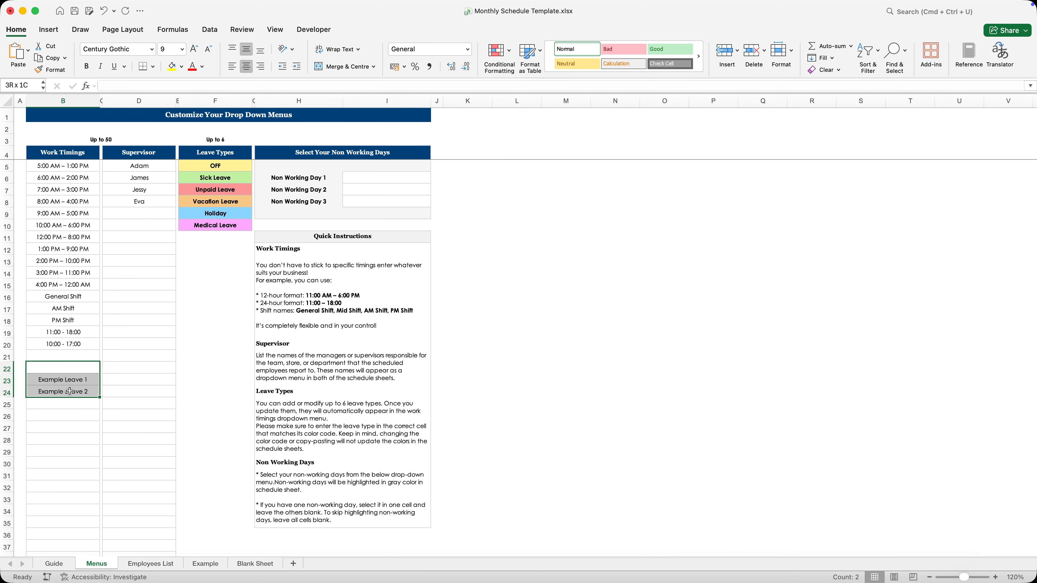
key("Delete")
left_click(143, 354)
left_click(81, 188)
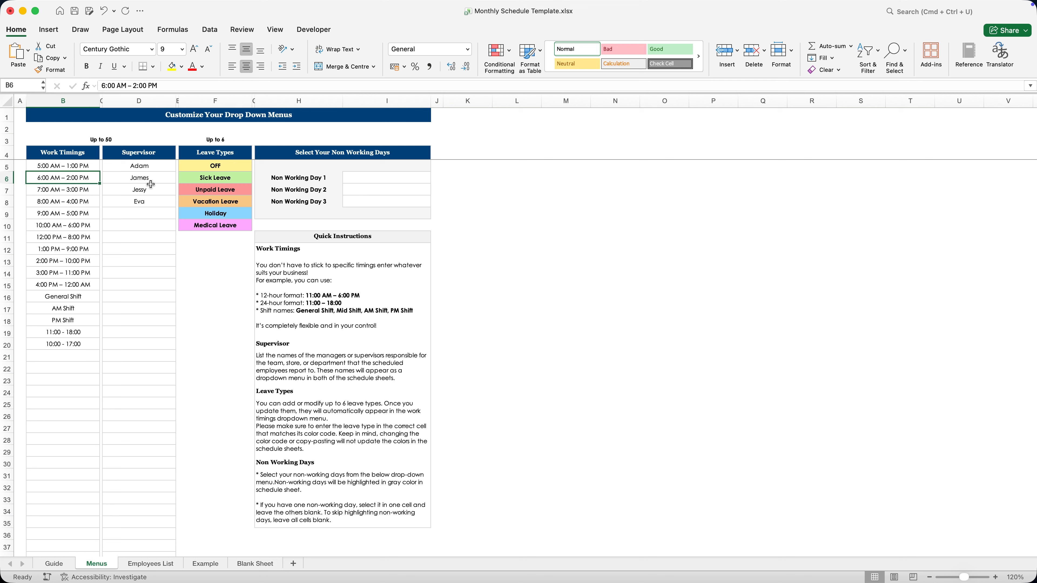
left_click(151, 189)
left_click(214, 189)
- Set Non Working Day 1 to Sat and Non Working Day 2 to Sun on the Menus sheet
left_click(320, 152)
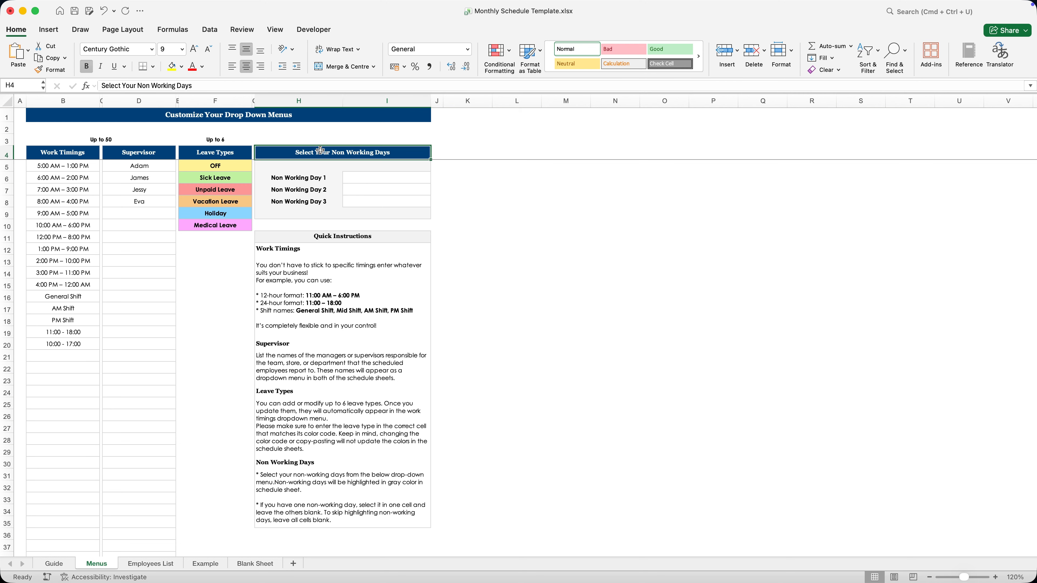
left_click(300, 201)
left_click(307, 155)
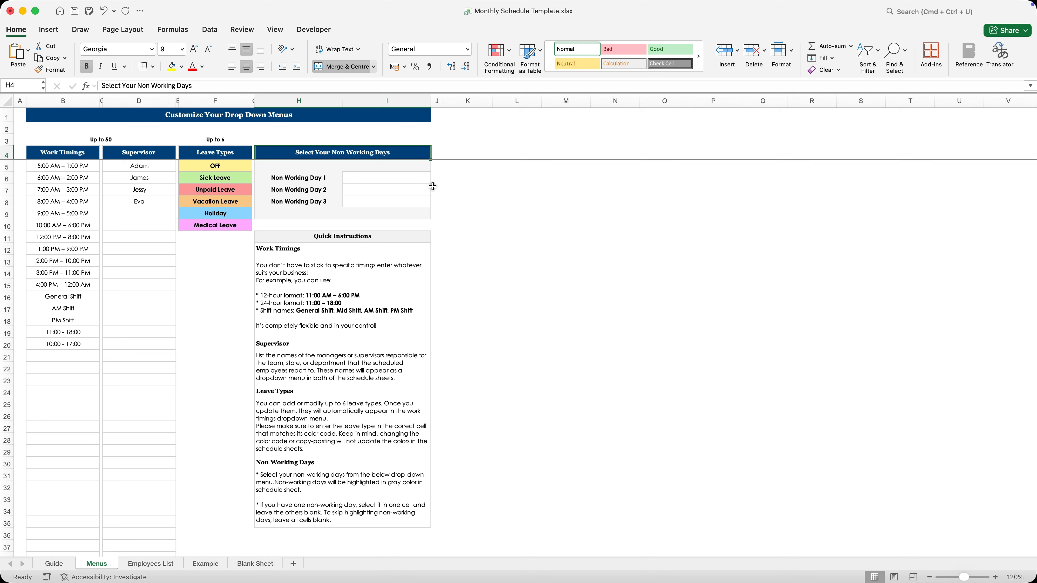
left_click(415, 179)
left_click(434, 180)
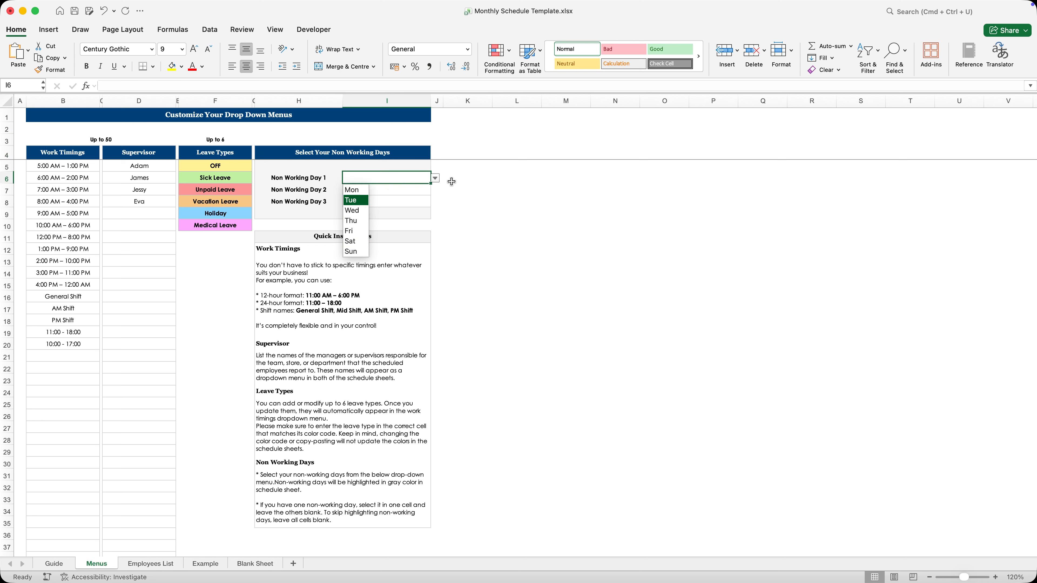
left_click(358, 241)
left_click(410, 190)
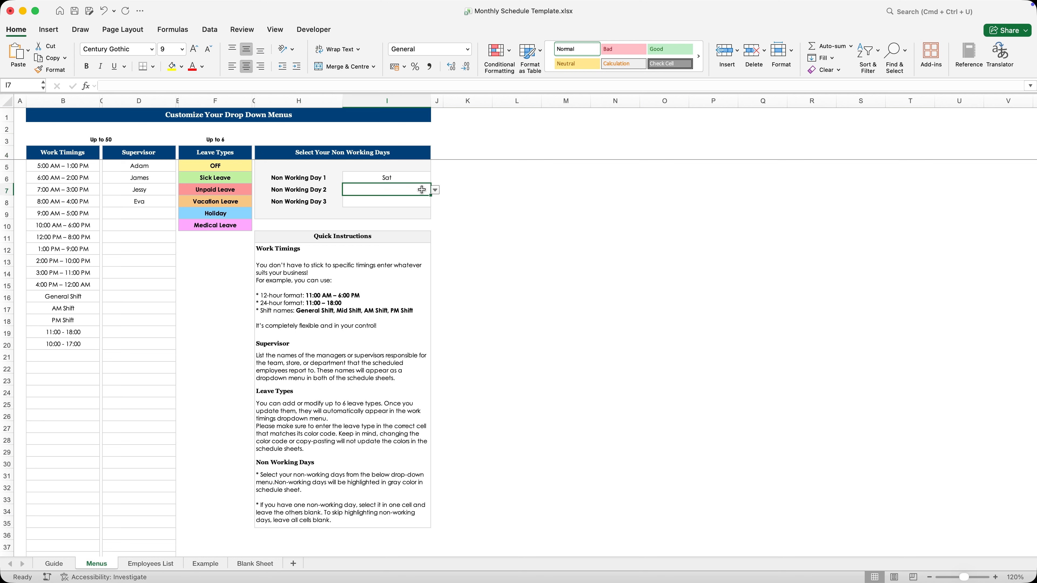
left_click(436, 190)
left_click(357, 265)
left_click(323, 203)
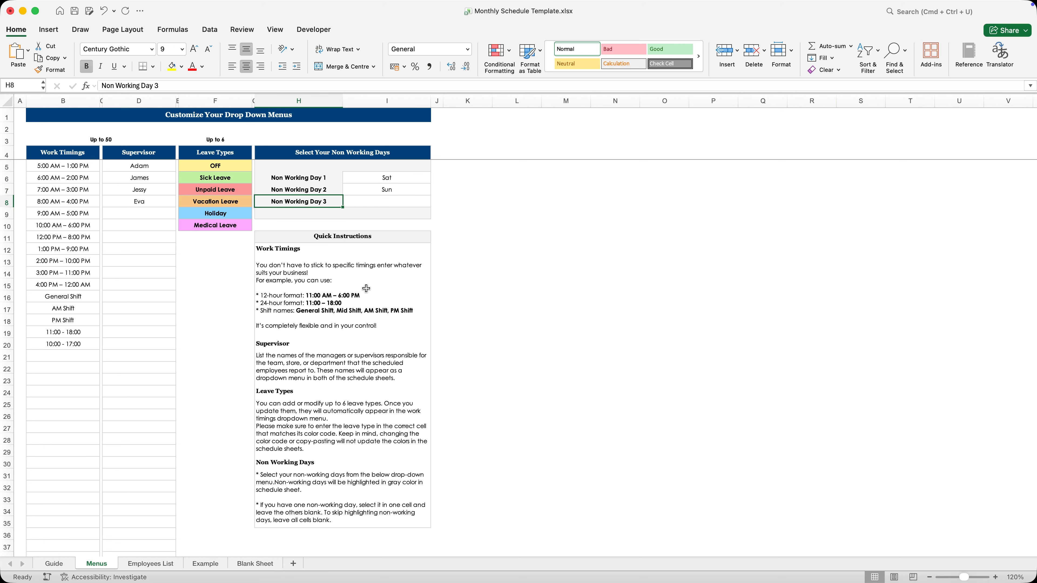
- Check the highlighting of the Saturday and Sunday columns on the Blank Sheet
left_click(256, 565)
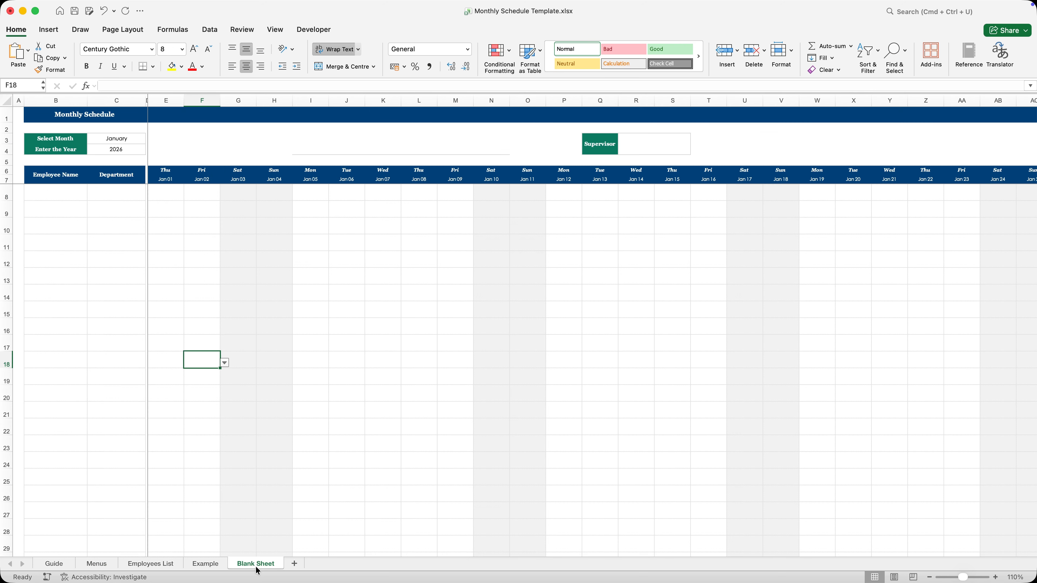
left_click(237, 203)
left_click(239, 241)
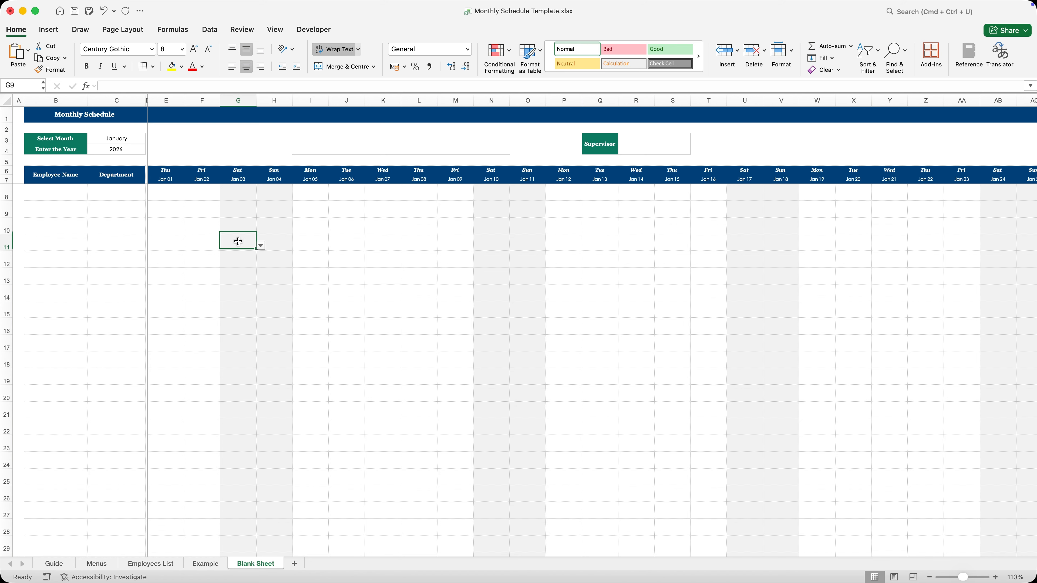
left_click(240, 276)
left_click_drag(303, 554, 241, 501)
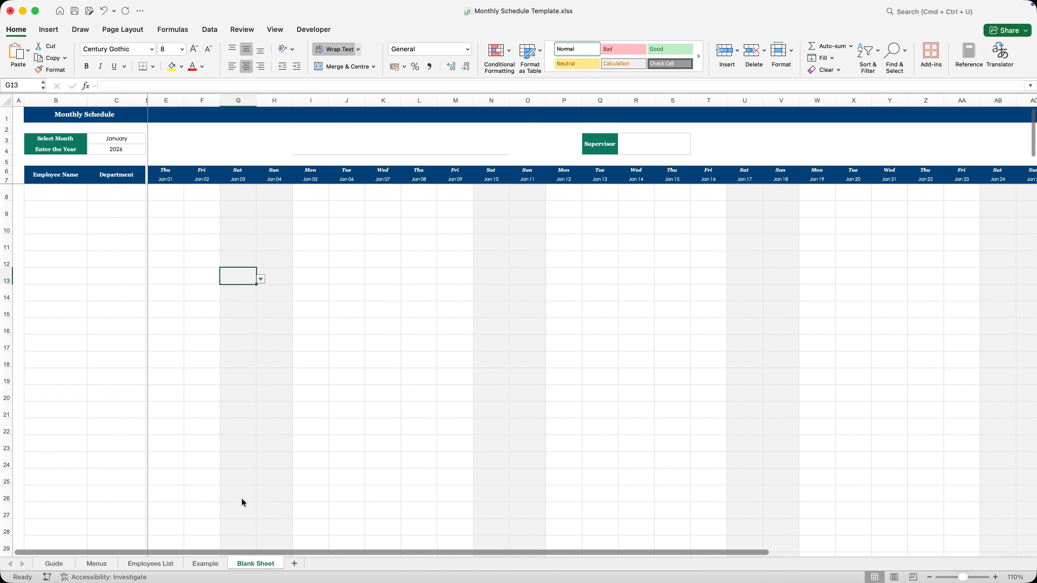
- Try several other months on the Blank Sheet, including March, and set the month back to January
left_click(135, 139)
left_click(150, 139)
left_click(110, 160)
left_click(151, 140)
left_click(124, 171)
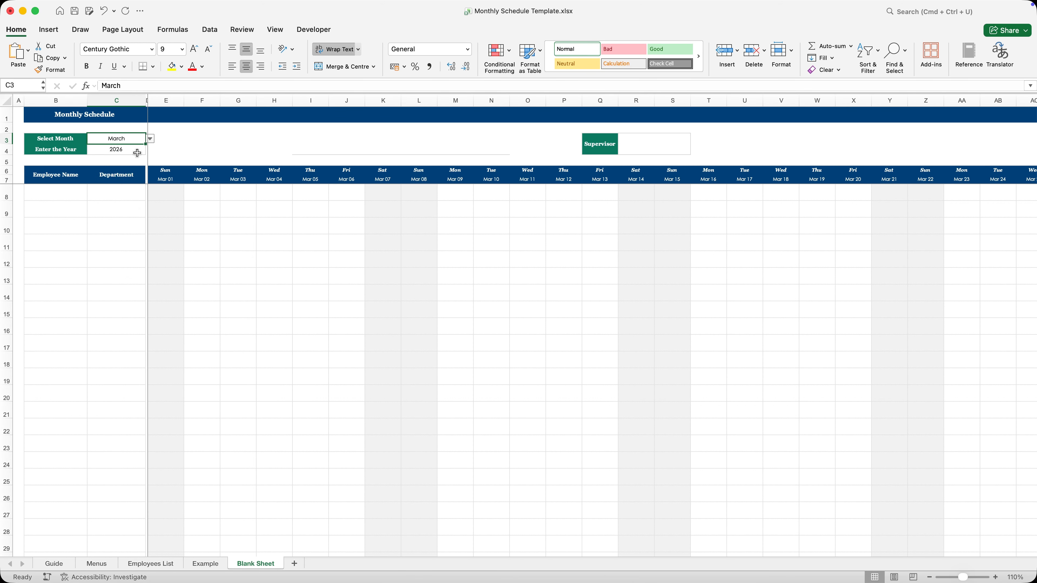
left_click(150, 139)
left_click(122, 192)
left_click(150, 140)
left_click(118, 151)
left_click(123, 231)
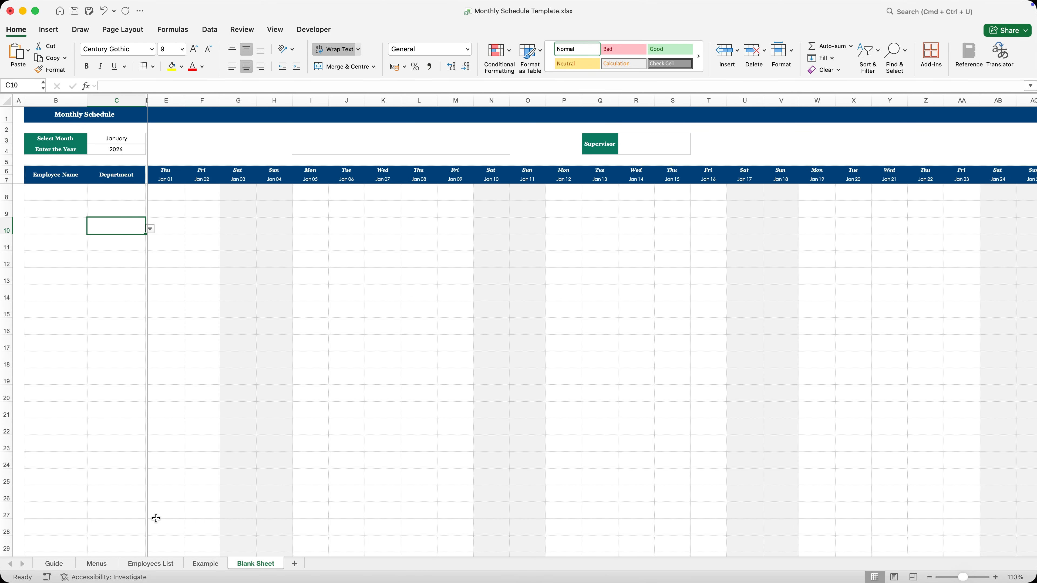
- Clear both non-working days on the Menus sheet and check the weekend columns on the Blank Sheet
left_click(98, 563)
left_click_drag(384, 182, 384, 188)
left_click(385, 213)
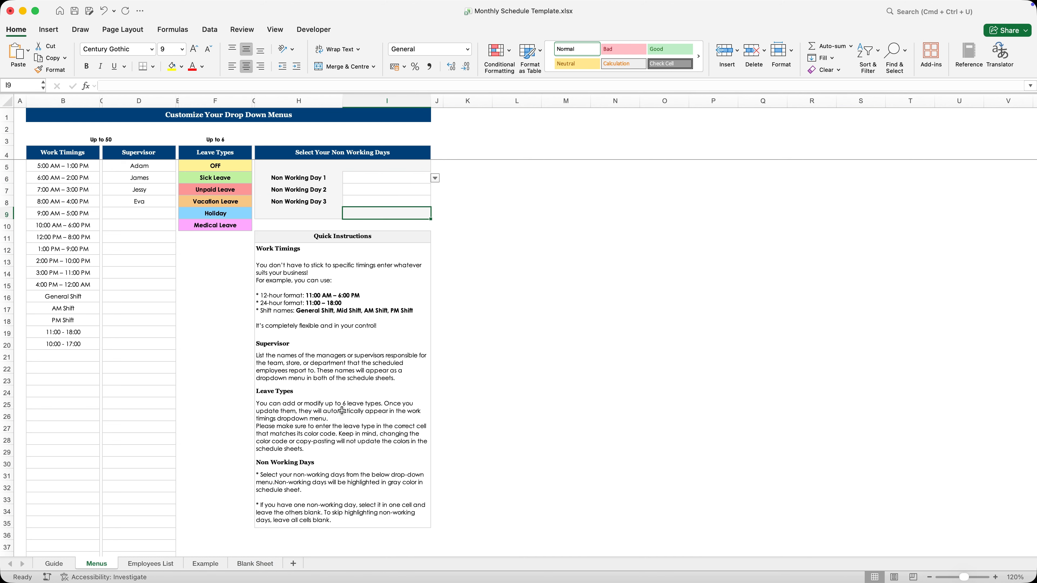
left_click(255, 563)
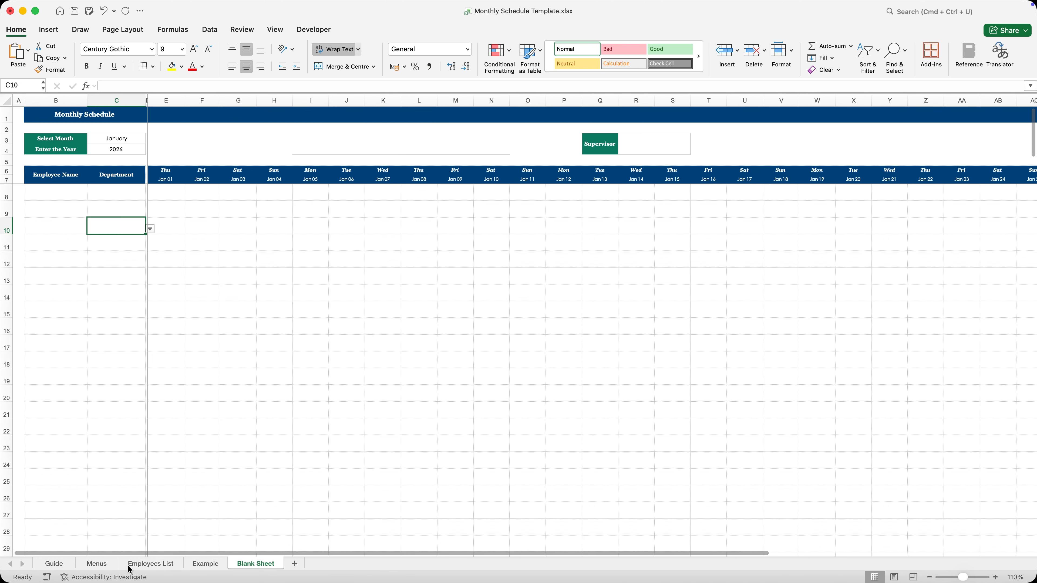
left_click(107, 566)
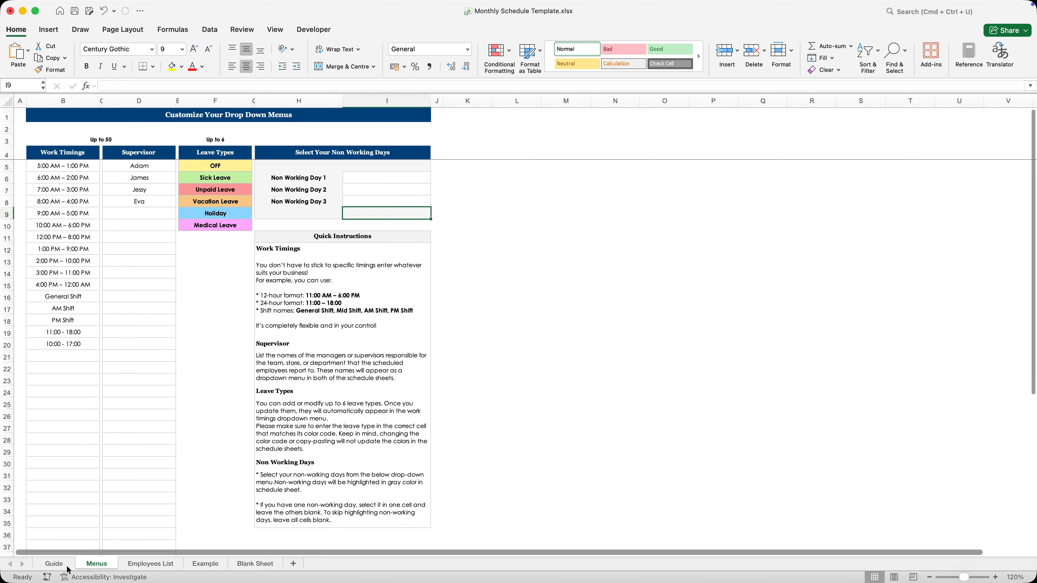
- Read the instructions for Step 2, adding employees, on the Guide sheet
left_click(65, 567)
left_click(233, 226)
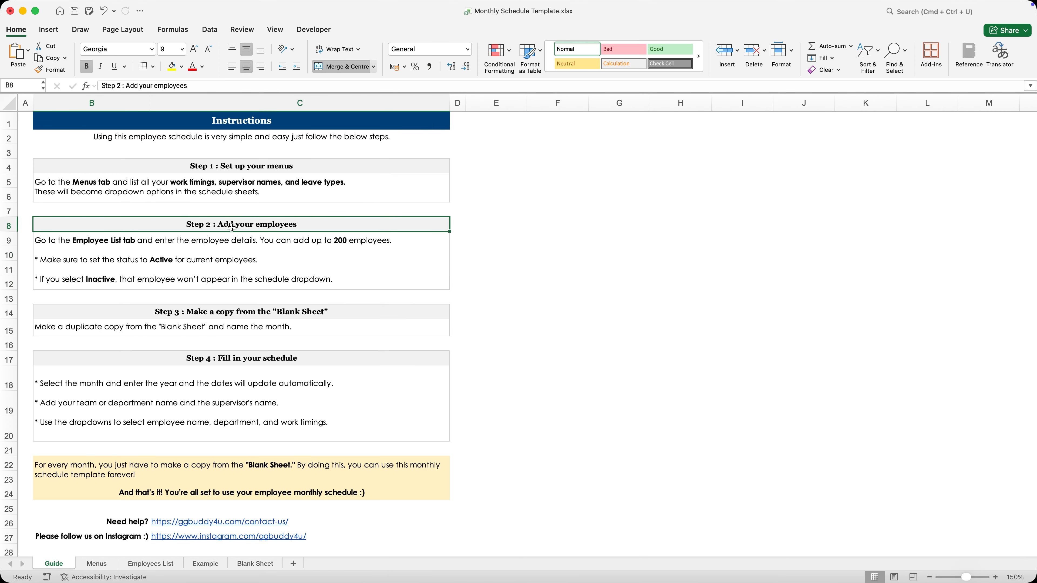
left_click(62, 249)
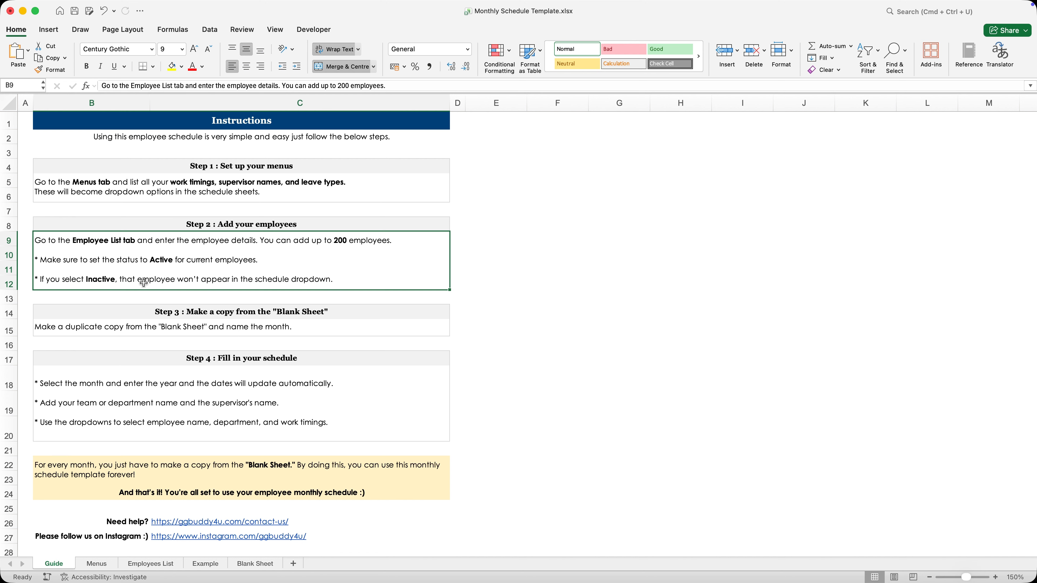
left_click(285, 296)
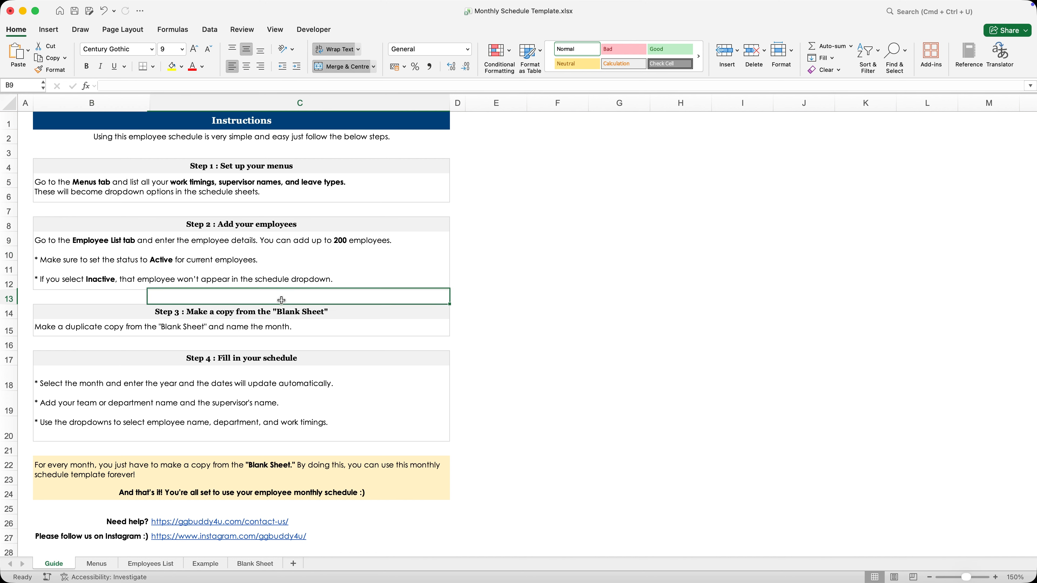
- Go to the Employees List sheet and review the columns and rows of the Employee Details table
left_click(151, 565)
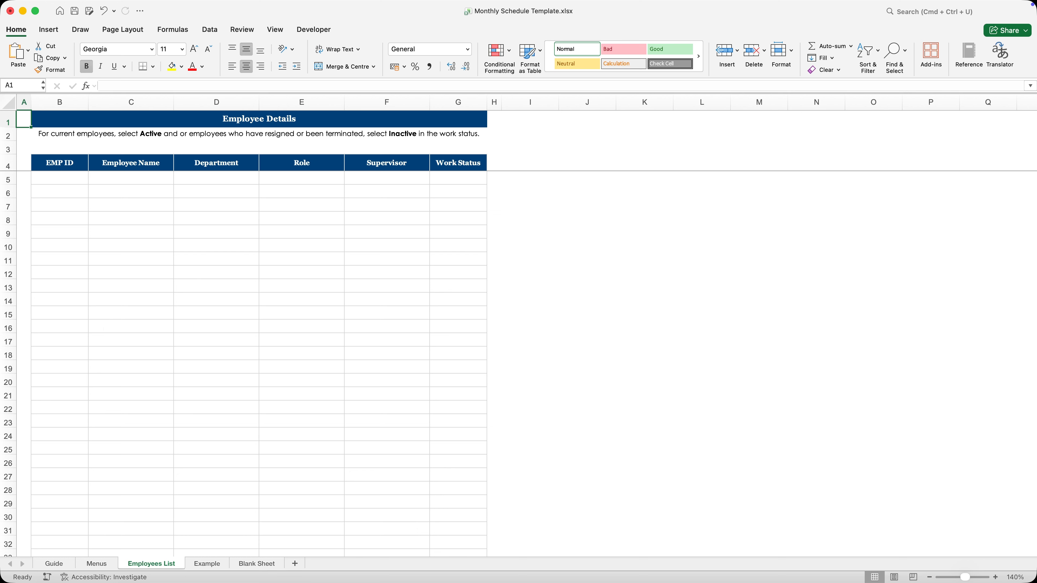
left_click(306, 263)
scroll(275, 321, "down", 10)
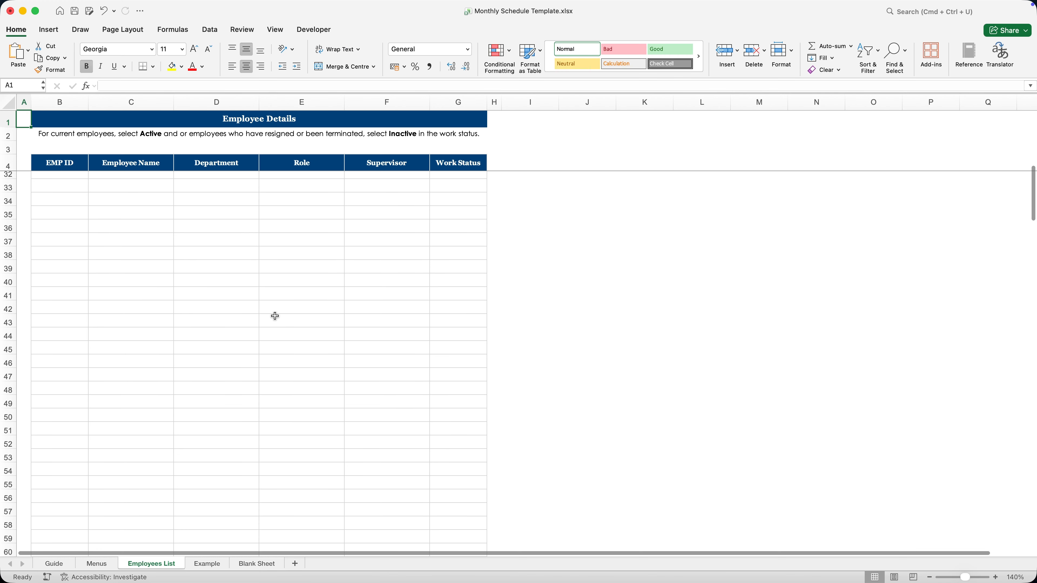
scroll(273, 317, "up", 10)
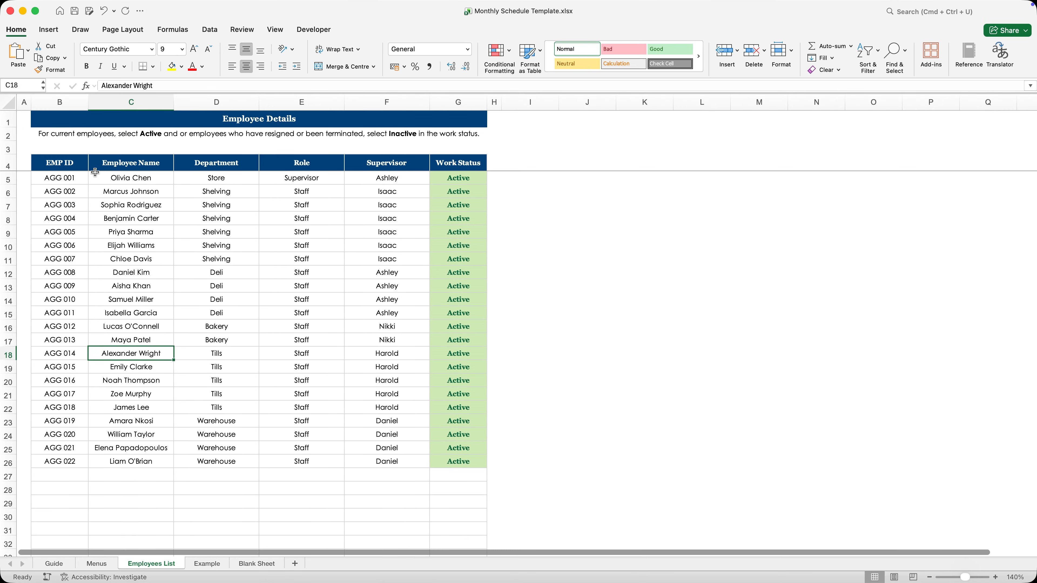
left_click_drag(95, 172, 302, 448)
left_click(216, 366)
- Check the listed employees in the Employee Name dropdowns of B11 and B16 on the Blank Sheet
left_click(257, 564)
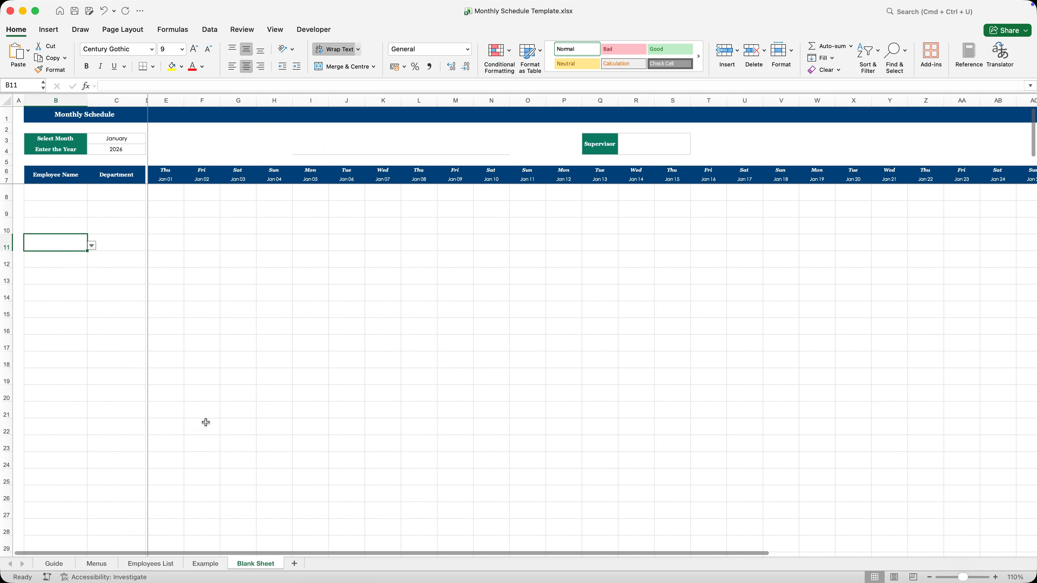
left_click(93, 247)
scroll(74, 289, "down", 5)
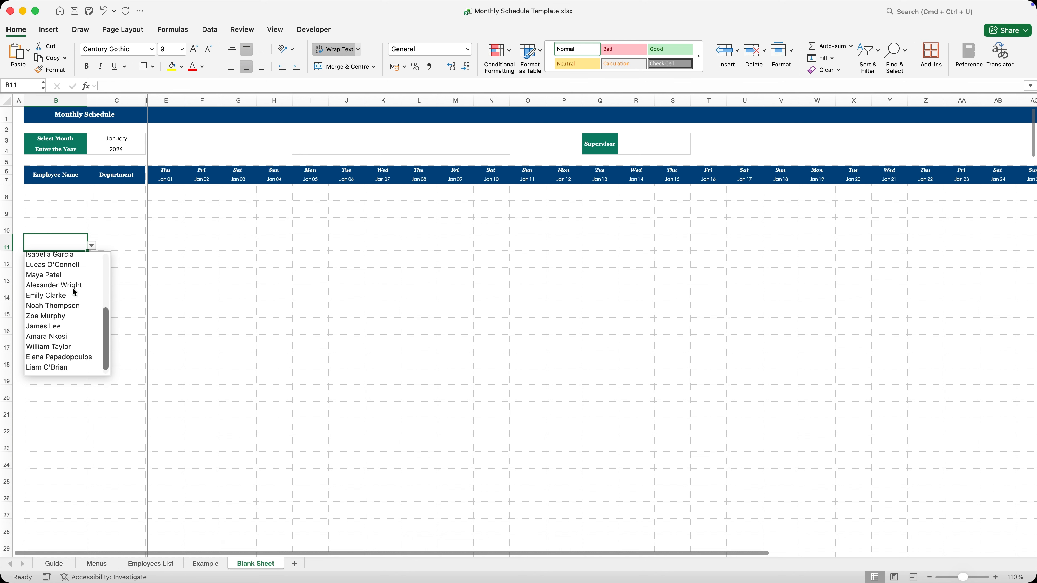
key("Escape")
left_click(71, 328)
left_click(92, 329)
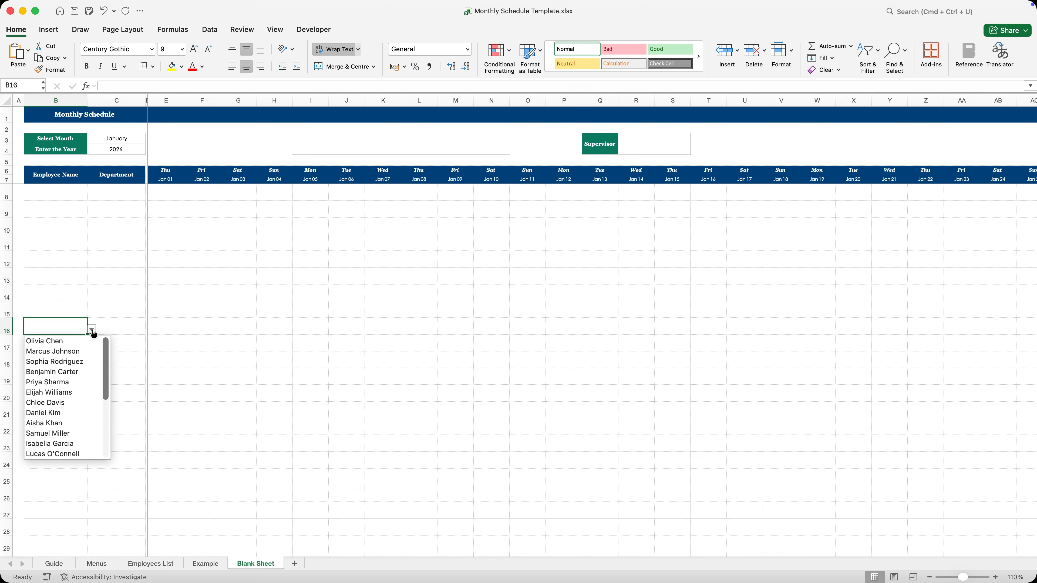
scroll(65, 377, "down", 2)
scroll(65, 377, "down", 3)
key("Escape")
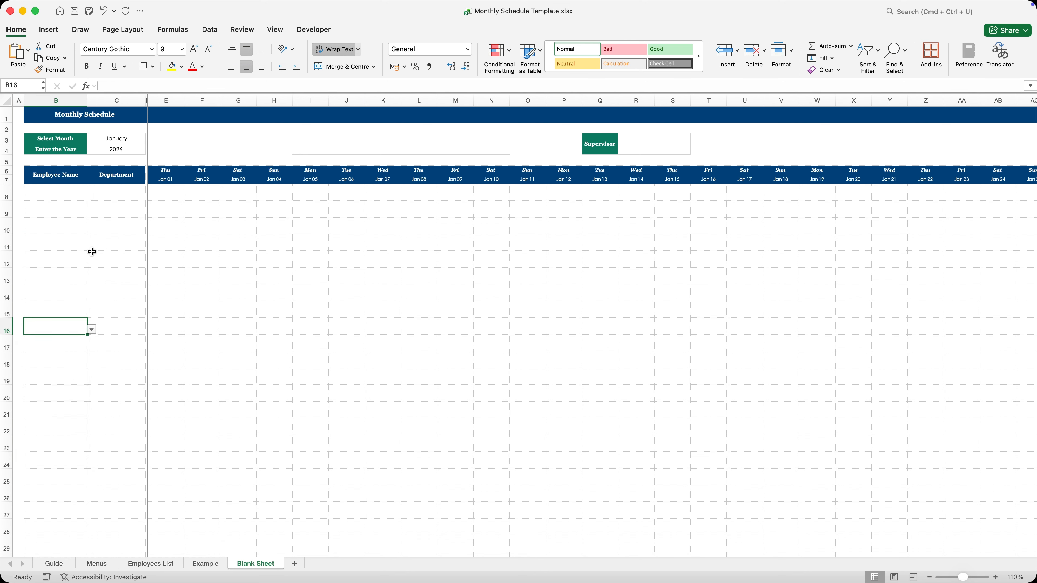
- Check the department options in the Department dropdown of C12 on the Blank Sheet
left_click(133, 254)
left_click(151, 262)
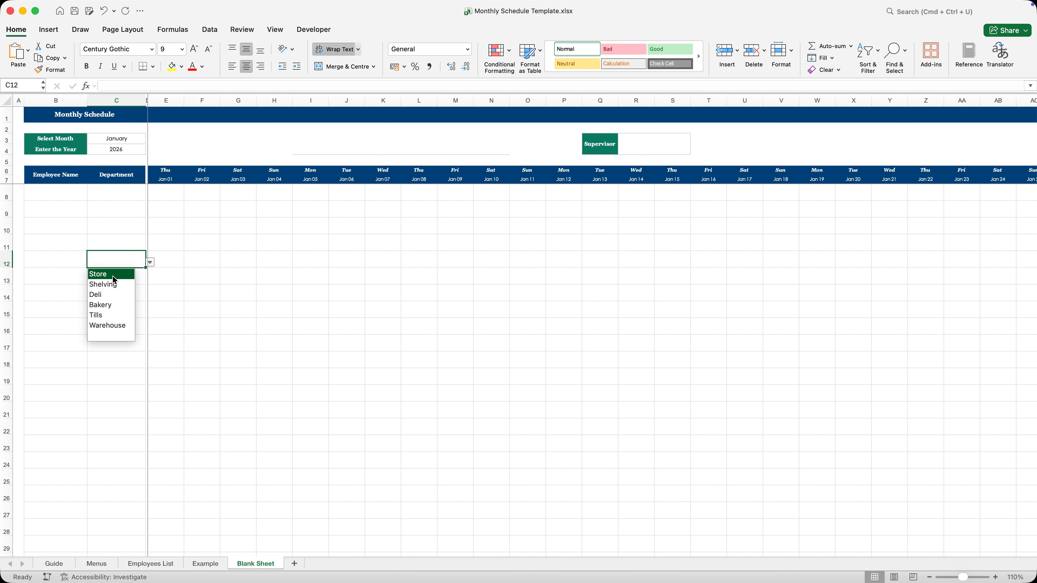
key("Escape")
left_click(72, 267)
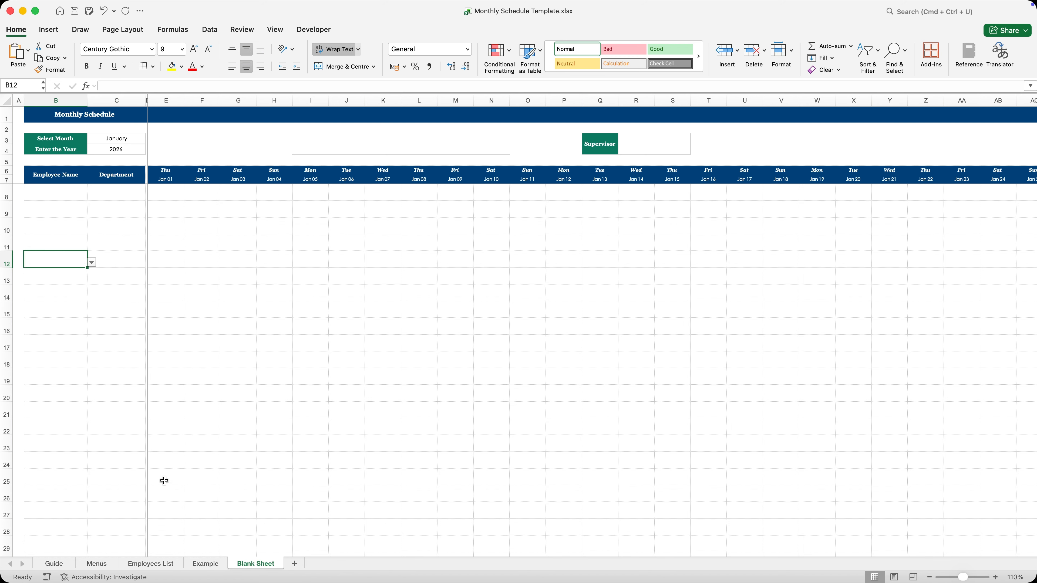
- Return to the Employees List sheet and review the employee names and departments
left_click(145, 564)
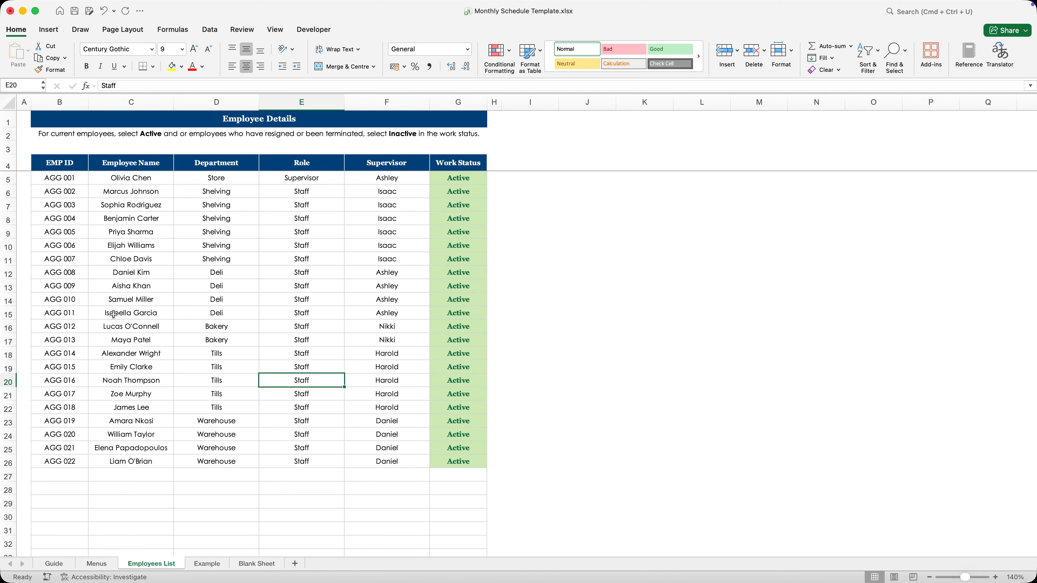
left_click_drag(110, 297, 226, 294)
left_click(195, 323)
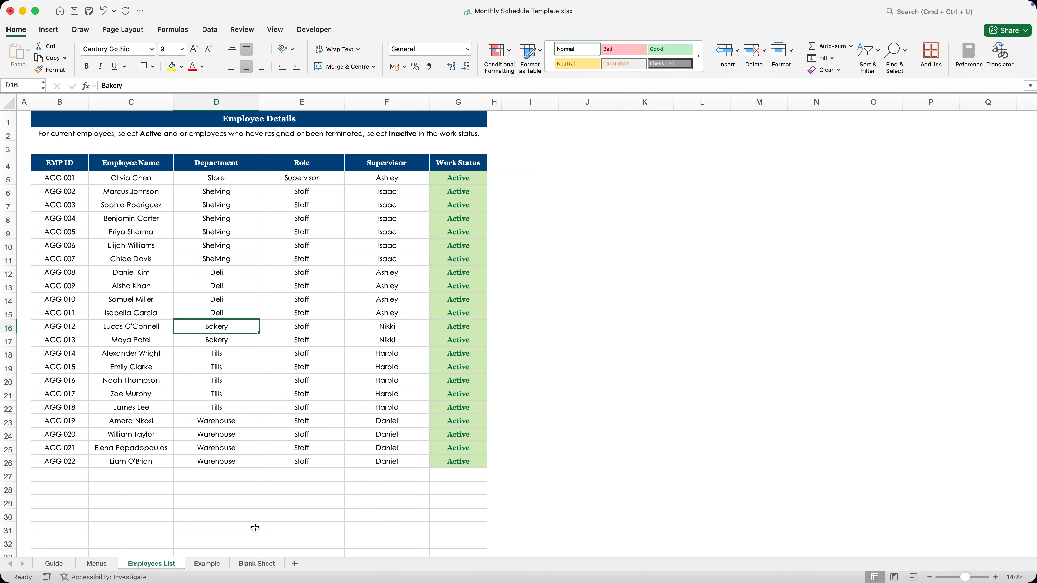
- Check the employees listed in the Employee Name dropdown of B15 on the Blank Sheet
left_click(256, 564)
left_click(83, 310)
left_click(92, 313)
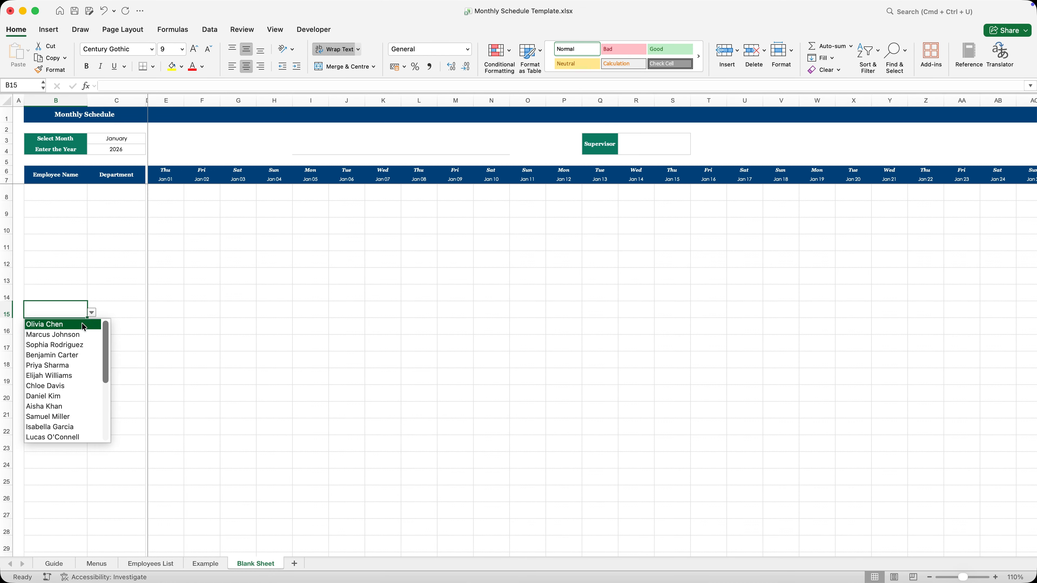
key("Escape")
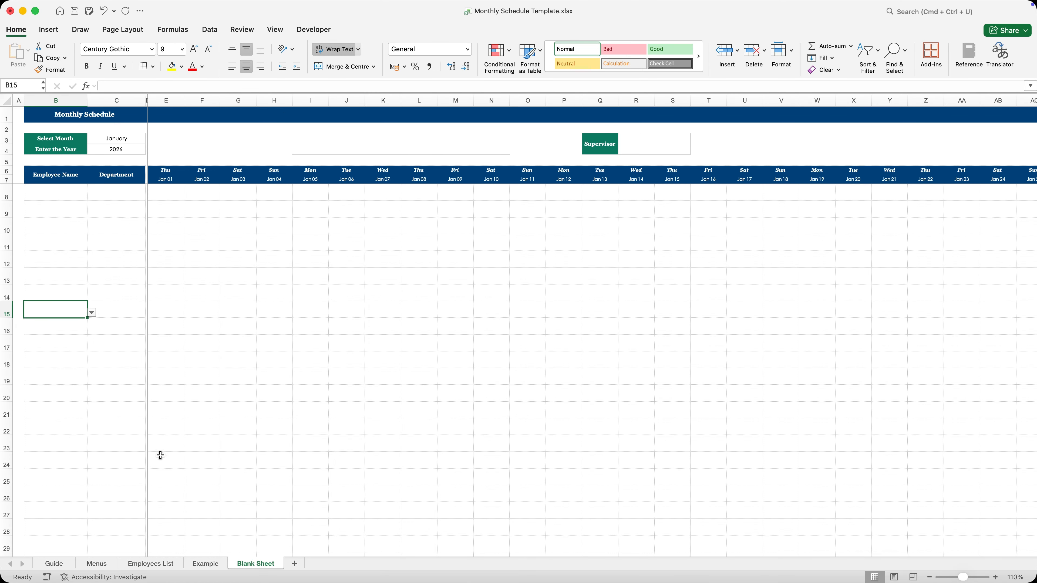
- Set the work status in G14 of the Employees List sheet to Inactive
left_click(169, 563)
left_click(462, 302)
left_click(496, 303)
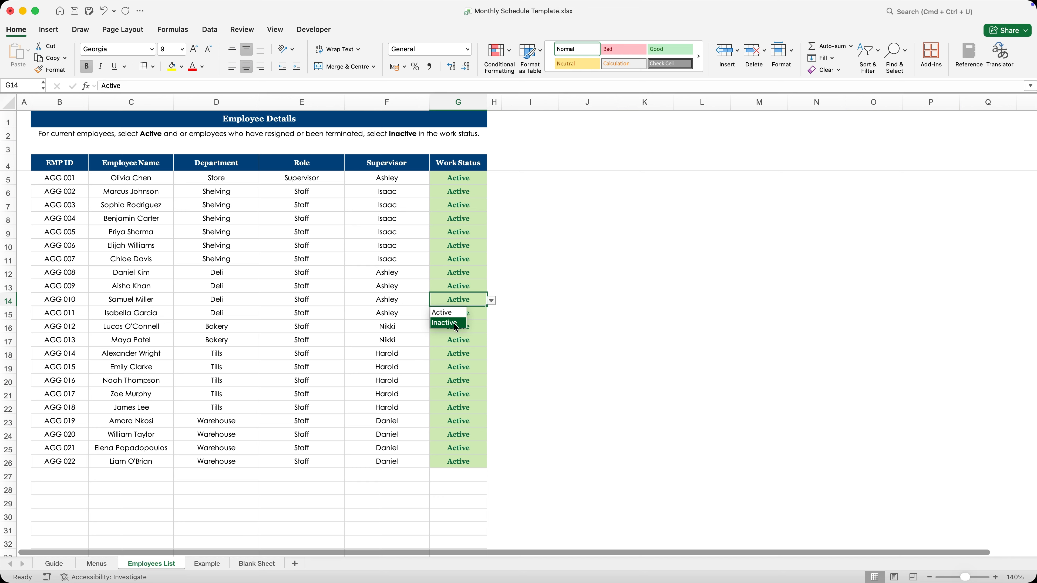
left_click(453, 324)
left_click(386, 353)
- Recheck B15's Employee Name dropdown on the Blank Sheet for the employee marked Inactive
left_click(251, 563)
left_click(92, 313)
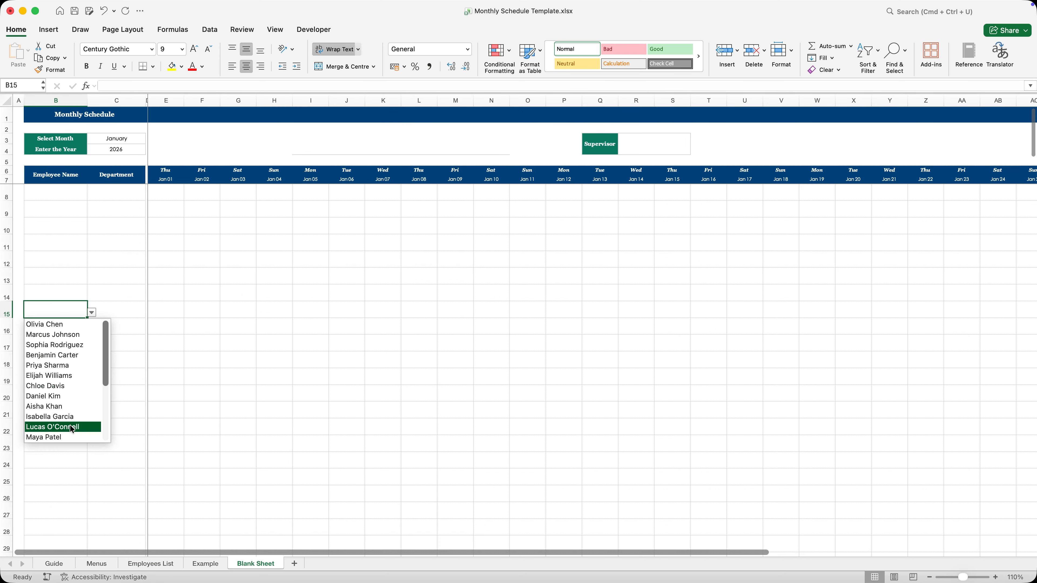
left_click(125, 363)
left_click(125, 364)
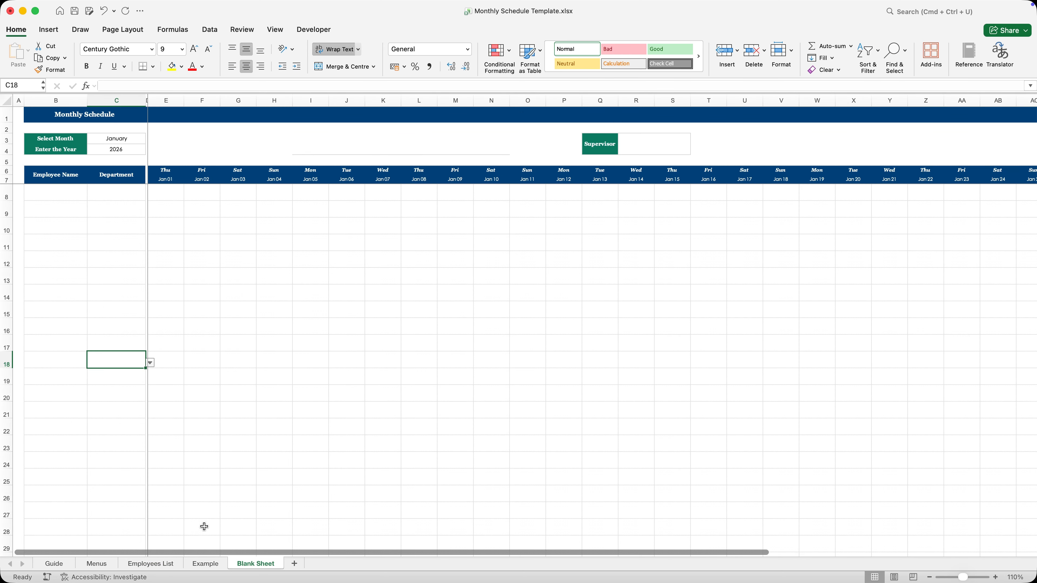
- Review the work status note on the Employees List sheet and the Step 3 instructions on the Guide sheet
left_click(151, 564)
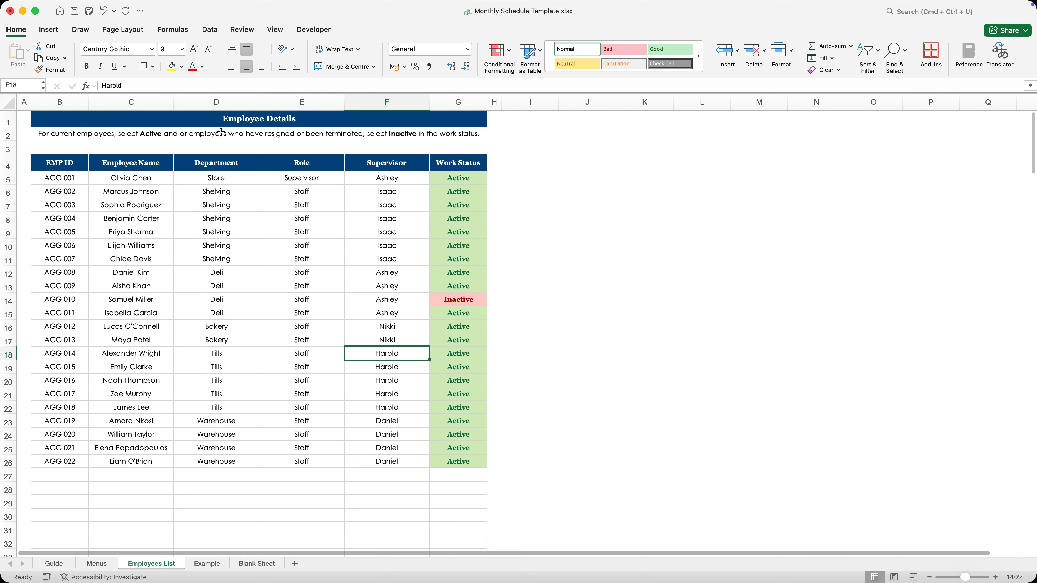
left_click(194, 260)
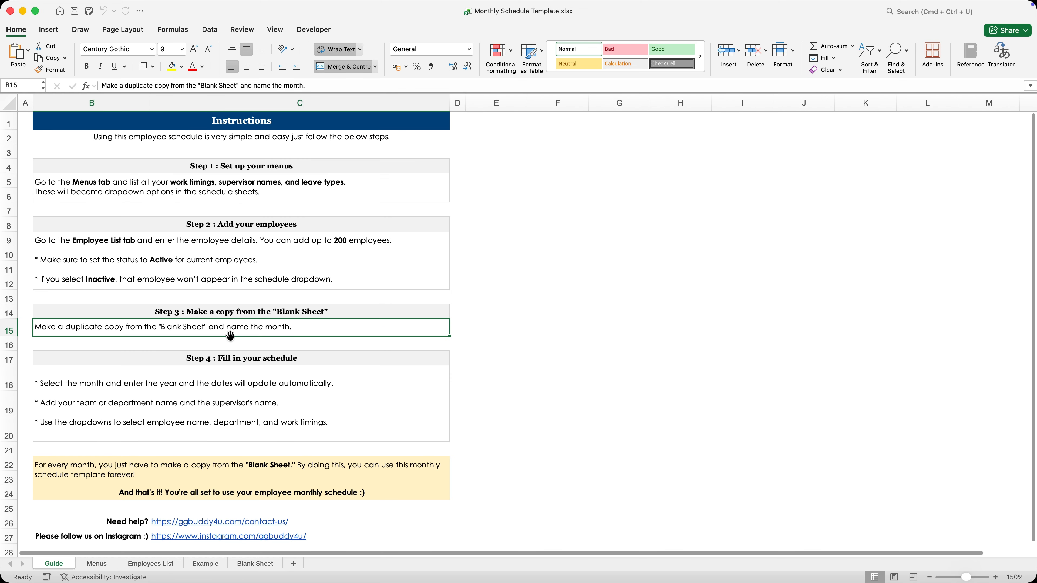
left_click(233, 314)
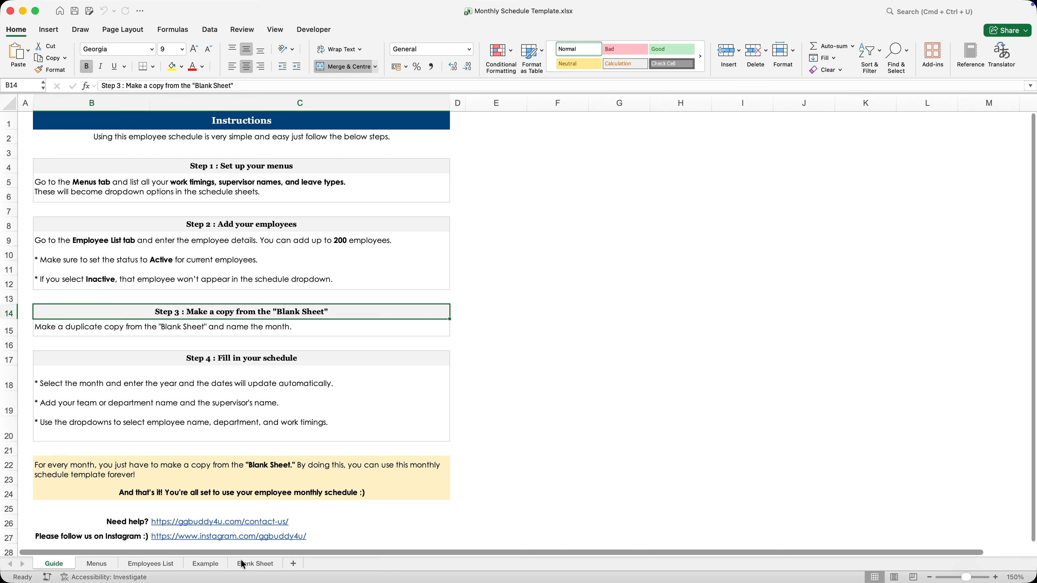
- Duplicate the Blank Sheet, placing the copy directly after the original
left_click(249, 564)
left_click(84, 273)
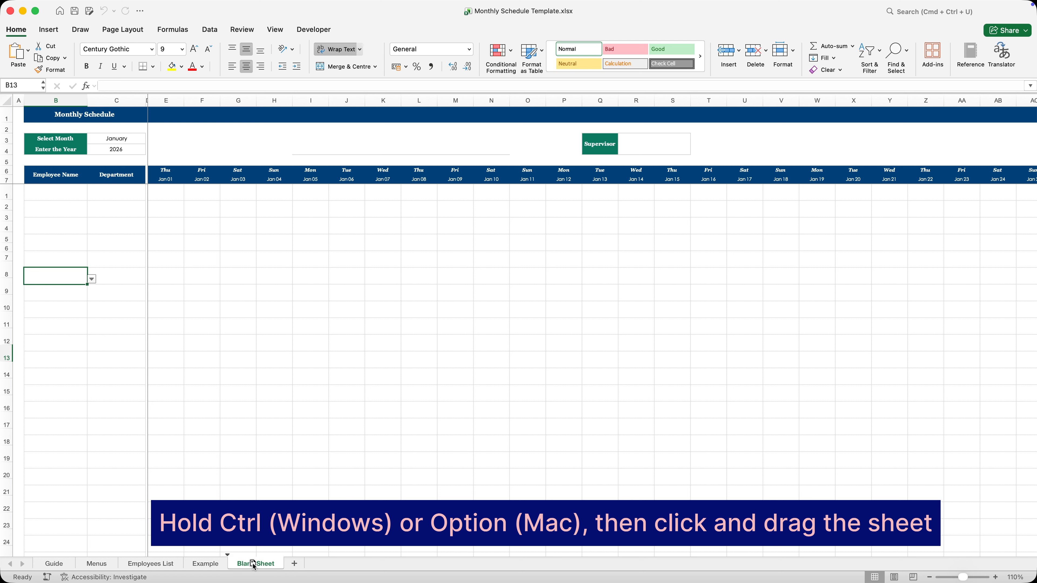
mouse_move(272, 563)
left_mouse_down()
mouse_move(295, 564)
mouse_move(307, 578)
left_mouse_up()
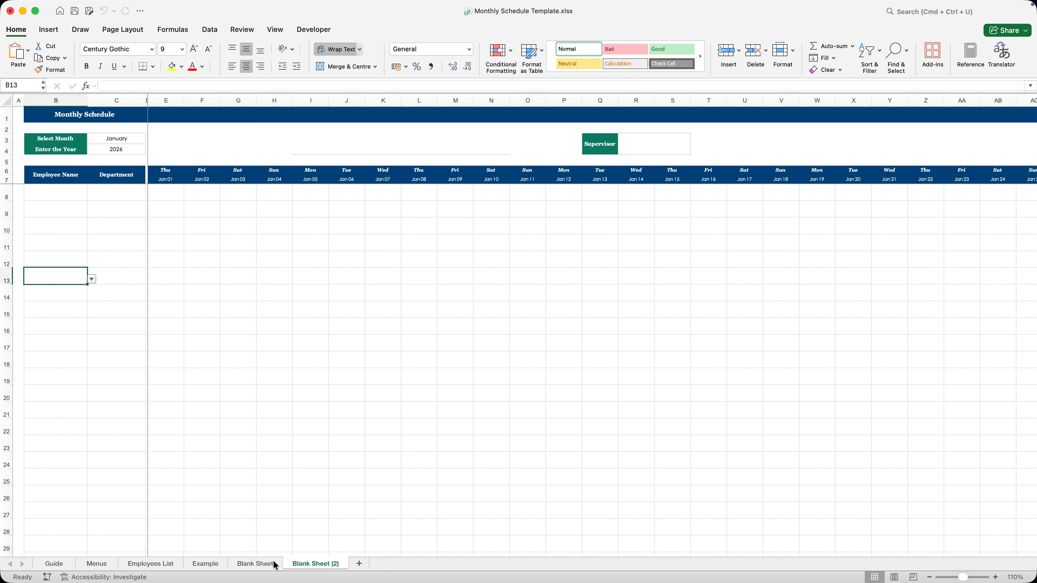
- Rename the duplicated sheet as Jan-26
left_click(260, 564)
left_click(302, 564)
double_click(305, 564)
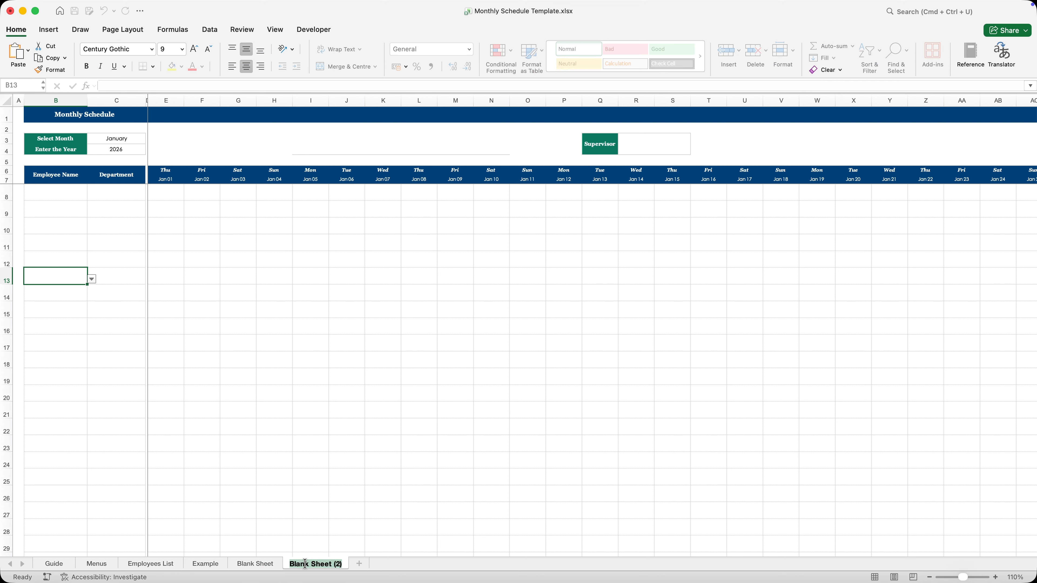
type("Jan-")
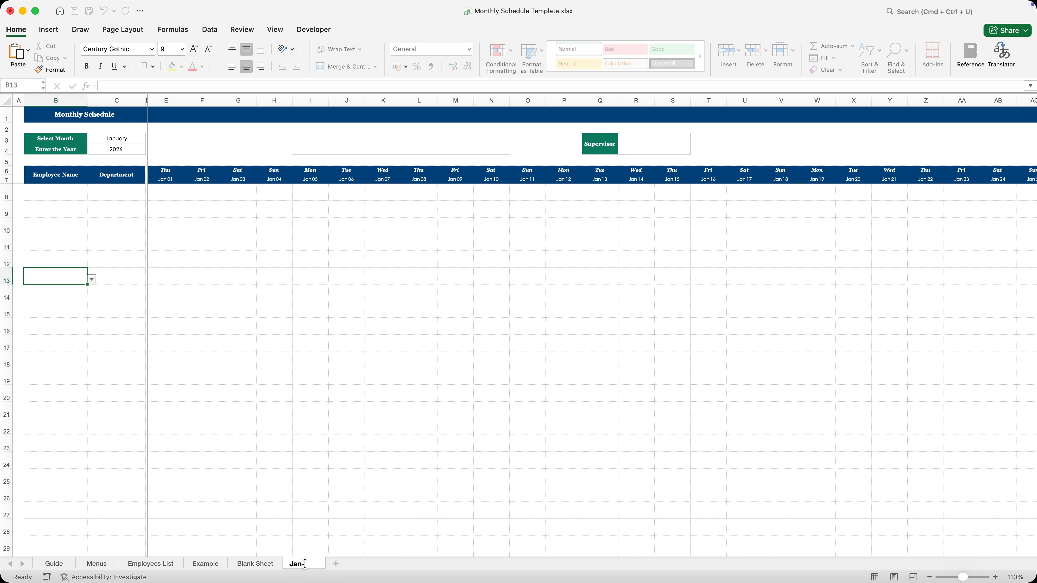
type("26")
key("Return")
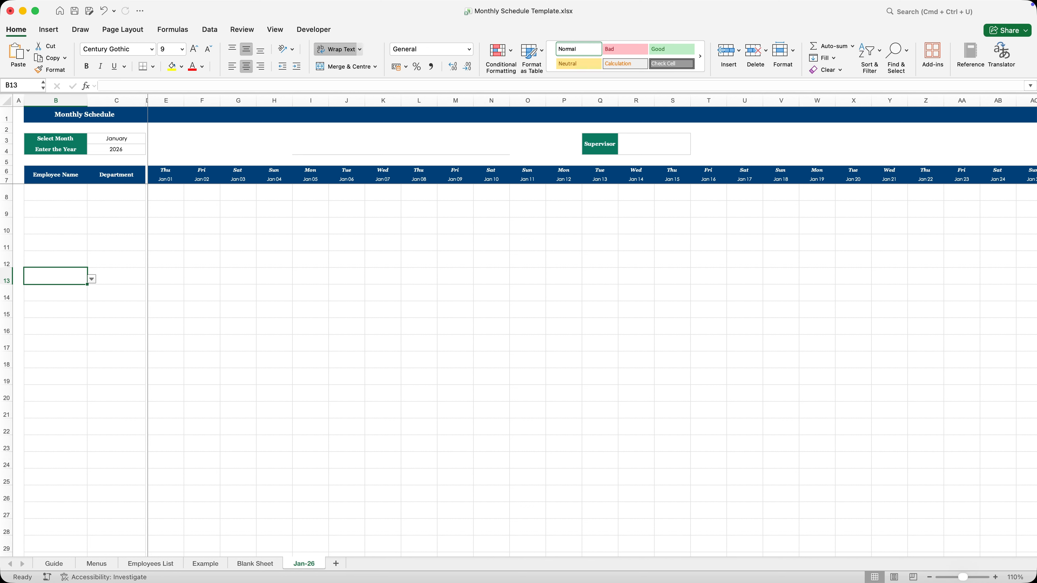
- Try February and March as the month in C3 of the Jan-26 sheet, and set it back to January
left_click(382, 334)
left_click(356, 340)
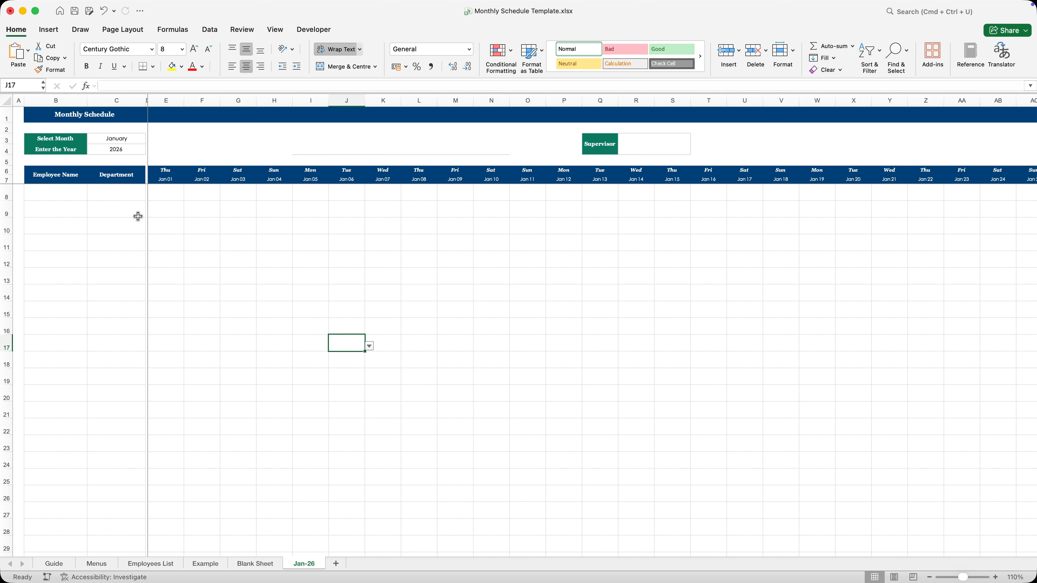
left_click(139, 215)
left_click(76, 278)
left_click(131, 137)
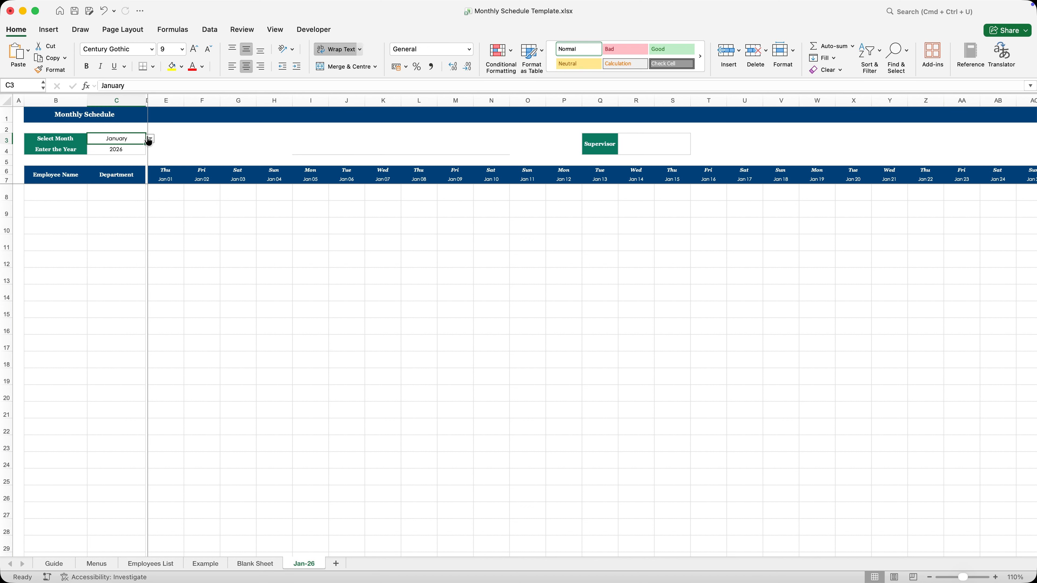
left_click(150, 140)
left_click(116, 161)
left_click(150, 140)
left_click(118, 171)
left_click(151, 141)
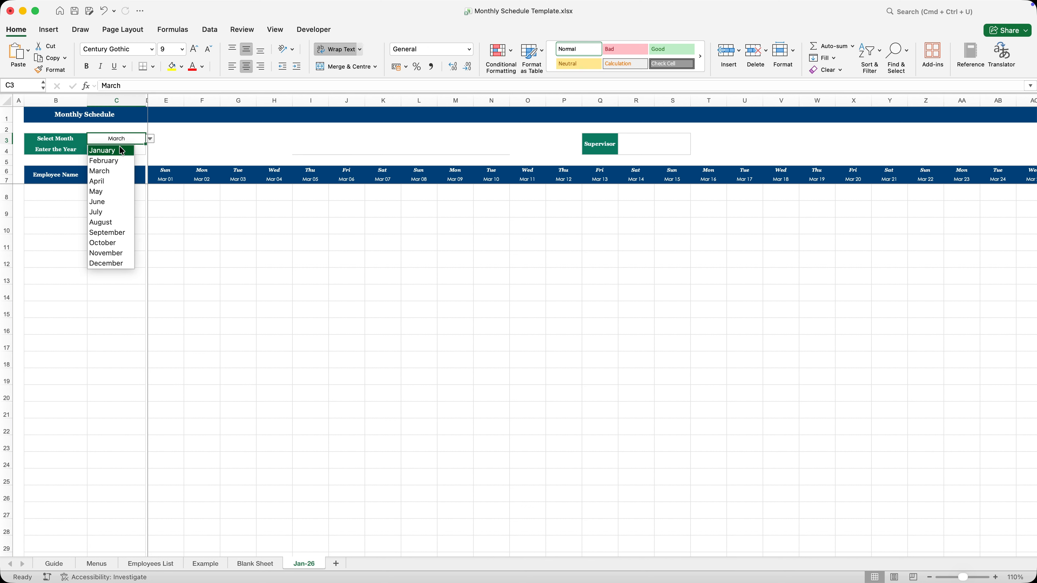
left_click(120, 151)
- Enter 2026 as the schedule year in C4 of the Jan-26 sheet
left_click(122, 150)
type("205")
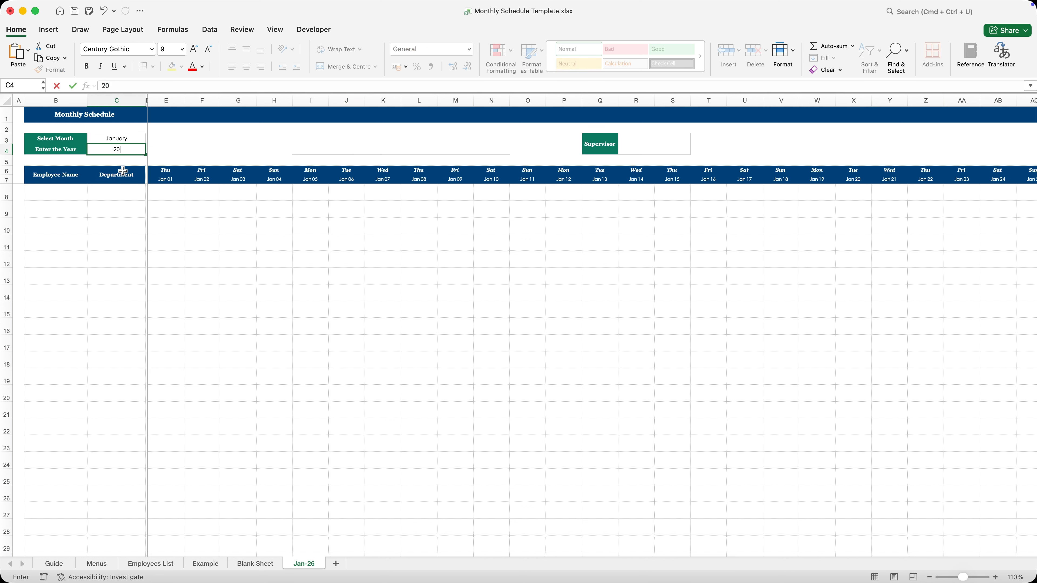
key("BackSpace")
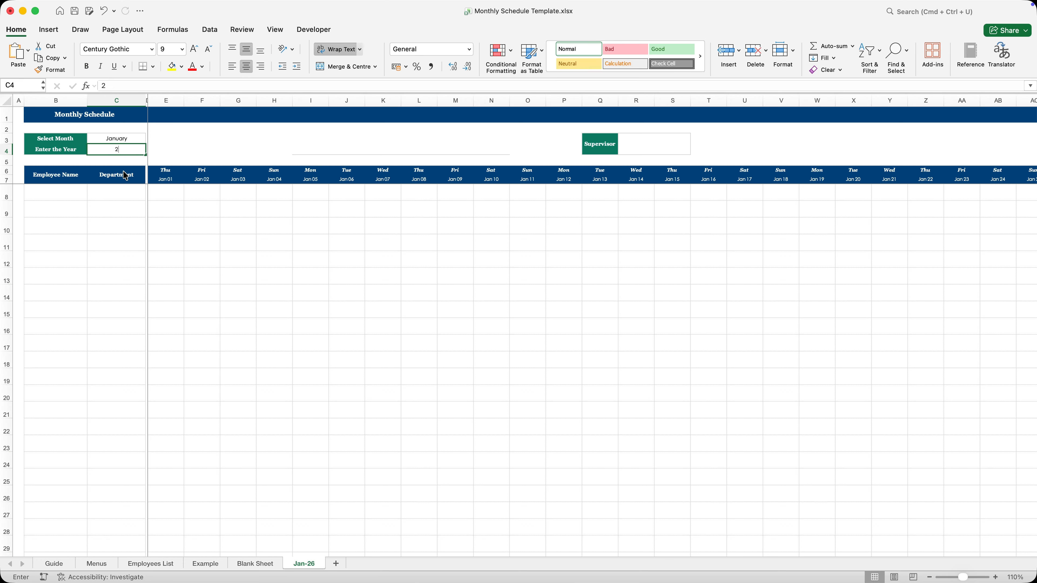
type("026")
key("Return")
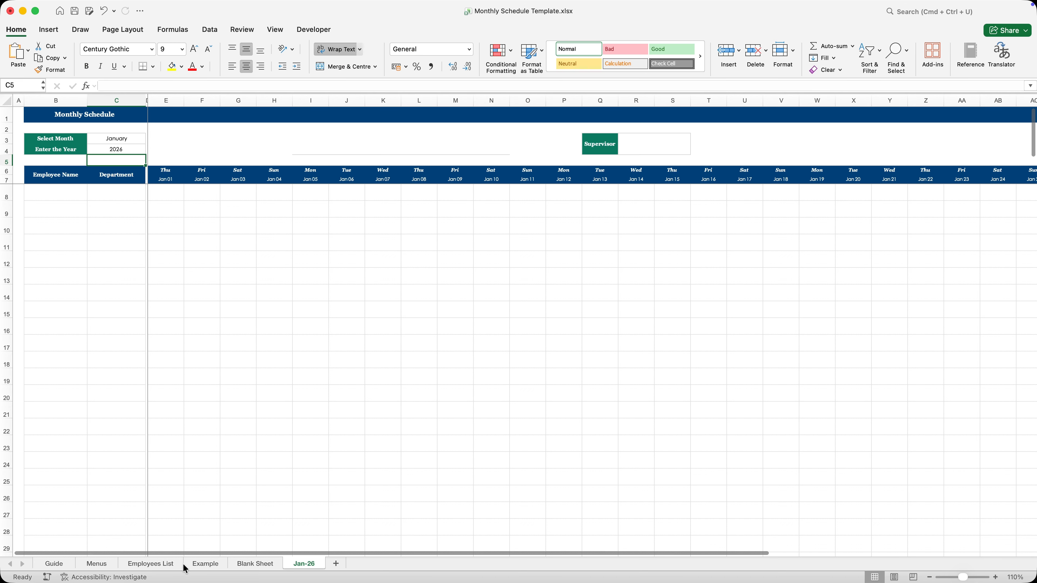
- Look over the filled-in schedule on the Example sheet through the end of January, and return to the Jan-26 sheet
left_click(192, 564)
scroll(445, 547, "right", 5)
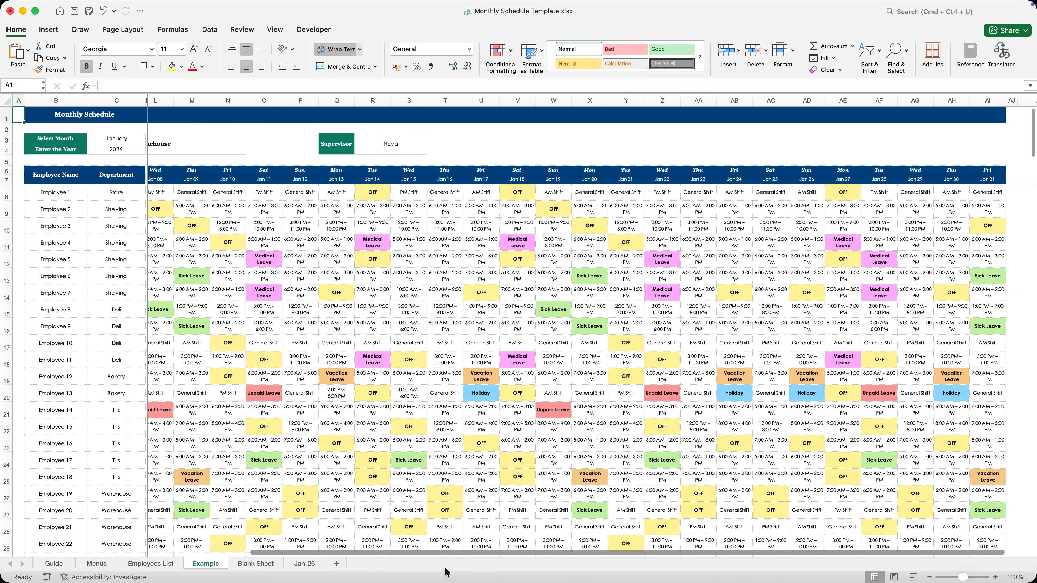
scroll(445, 570, "left", 5)
left_click(304, 563)
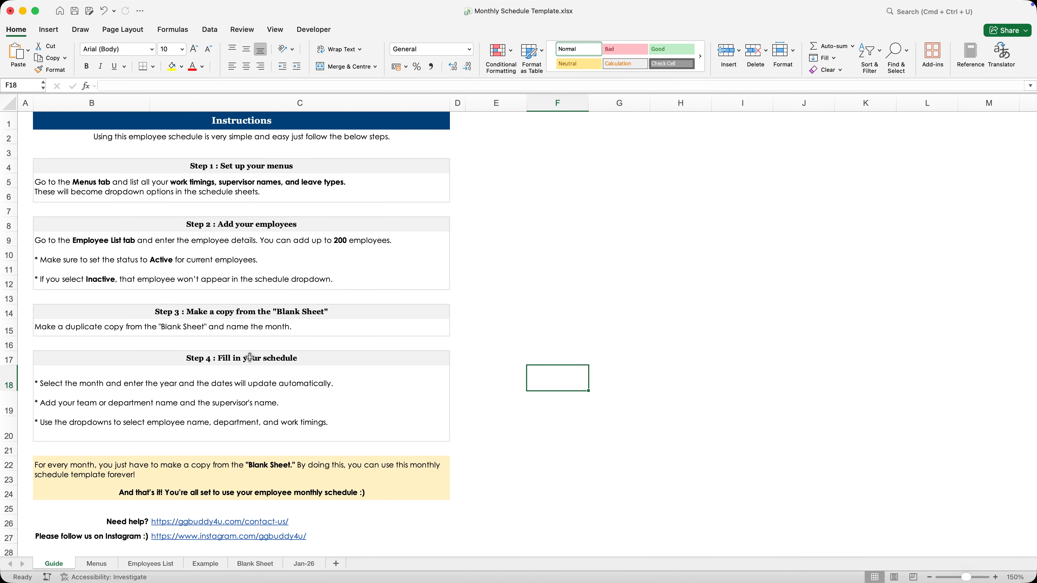
- Read the Step 4 instructions for filling in the schedule on the Guide sheet
left_click(250, 357)
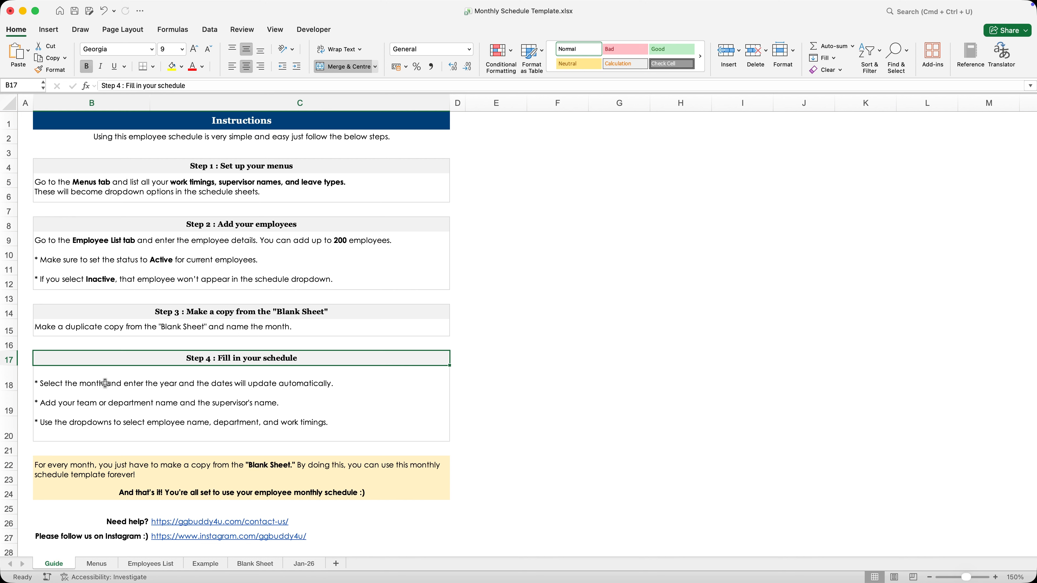
left_click(152, 385)
left_click(231, 363)
left_click(109, 390)
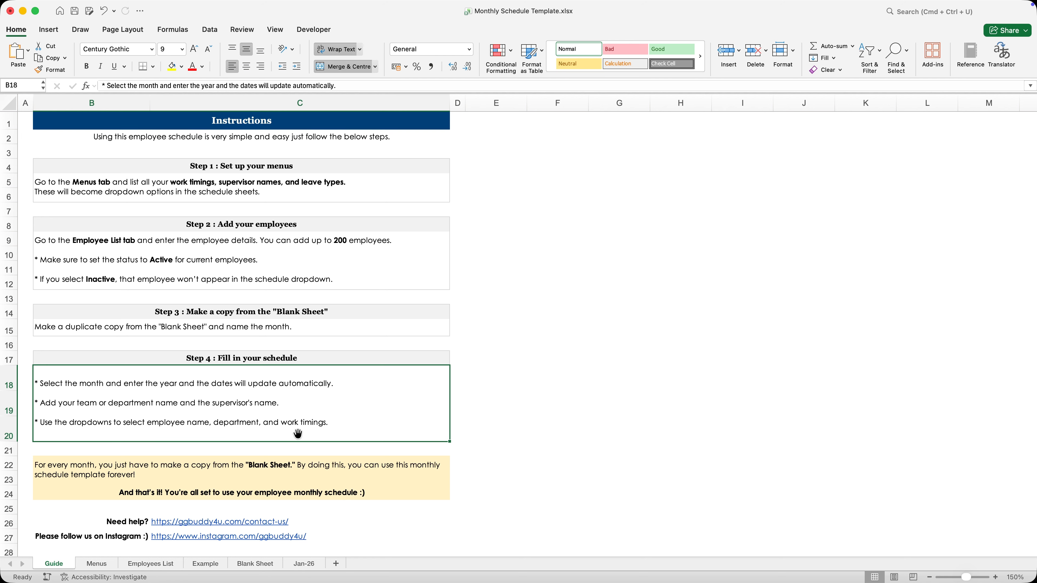
left_click(458, 418)
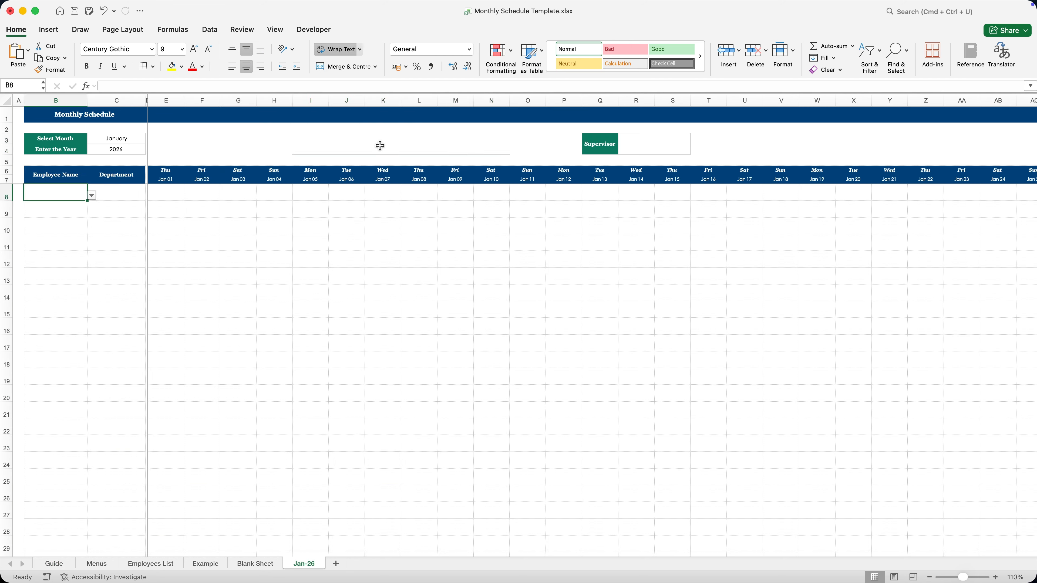
- Enter "Cutie Pie's Department" as the team title in the merged cell I3 of the Jan-26 sheet
left_click(380, 145)
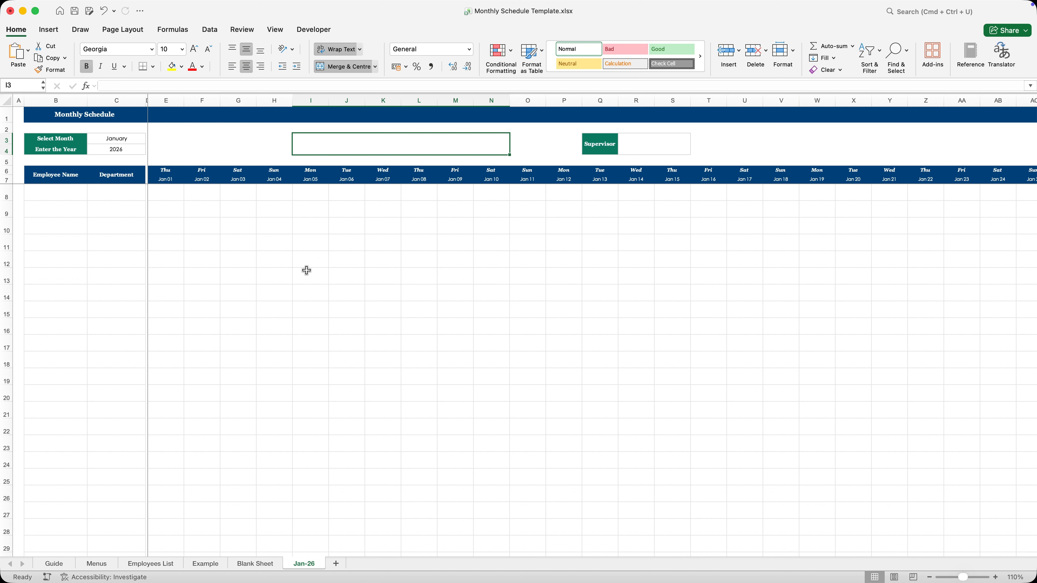
type("Cutie P")
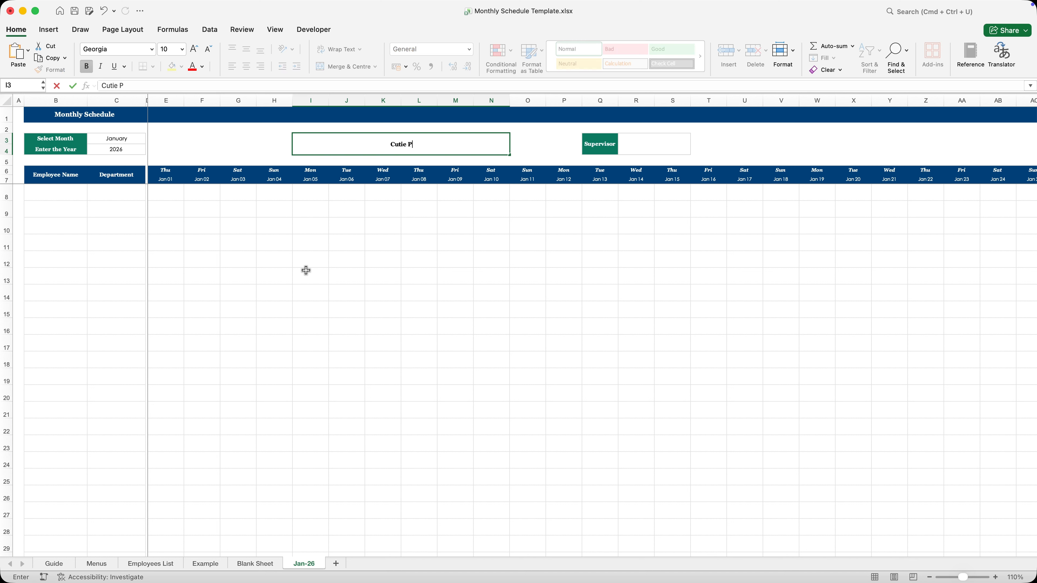
type("ie's department")
key("Return")
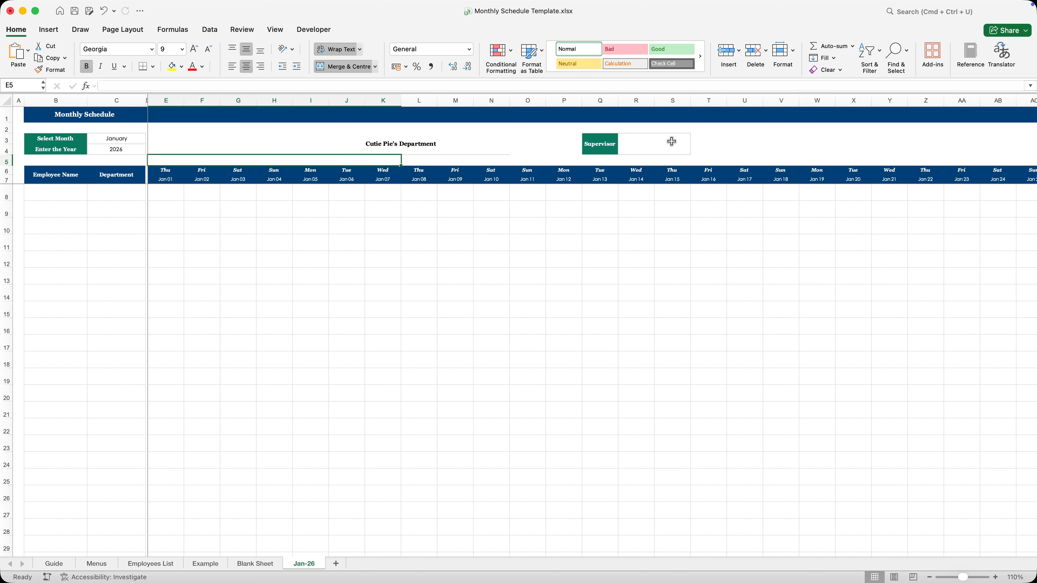
- Choose the second listed supervisor for the Supervisor field in R3
left_click(671, 142)
left_click(695, 140)
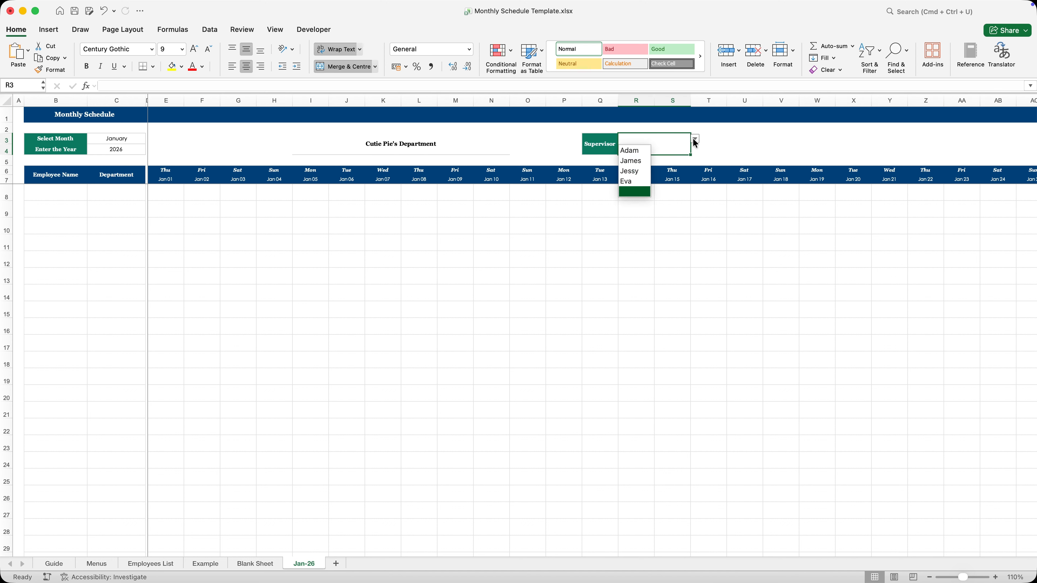
left_click(631, 161)
left_click(553, 225)
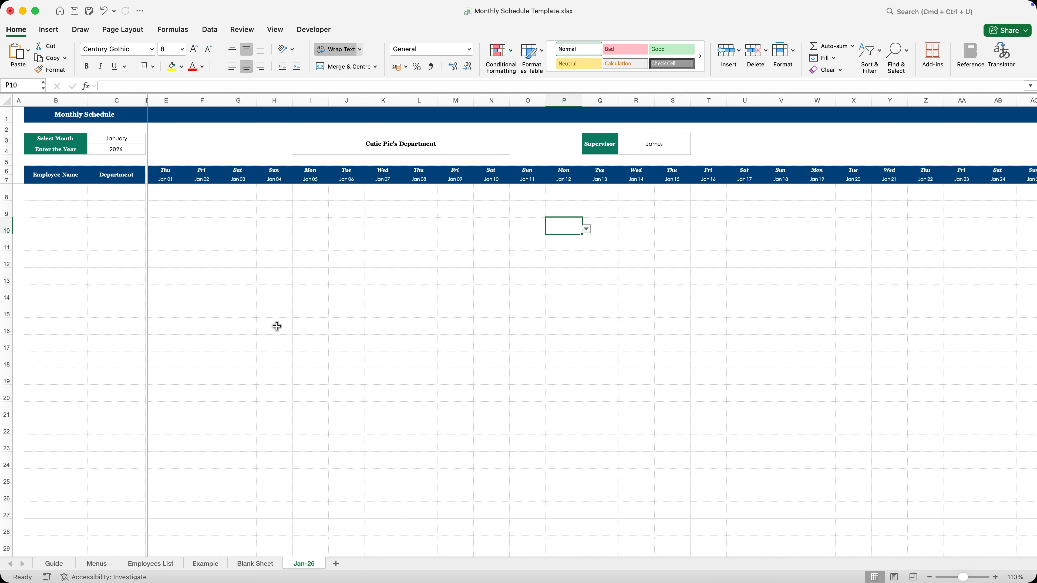
- Choose the first listed employee in B8 and set the department in C8 to Store
left_click(65, 195)
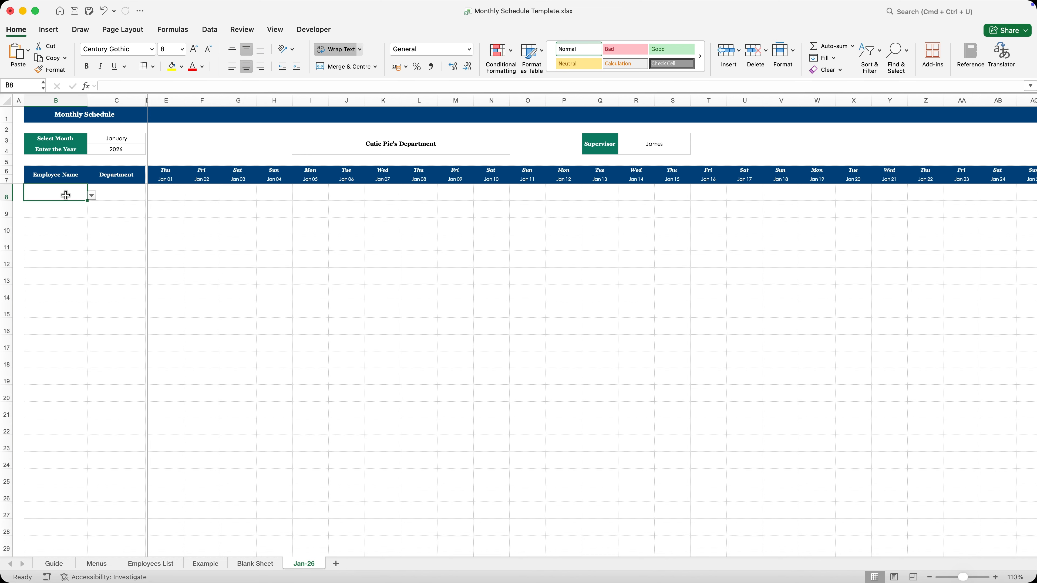
left_click(93, 195)
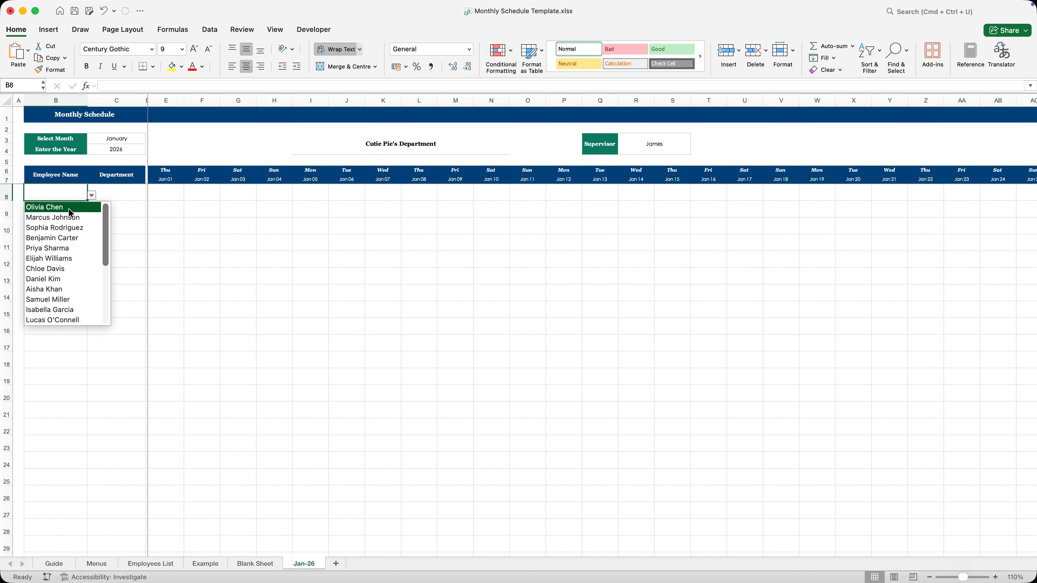
left_click(71, 213)
left_click(102, 191)
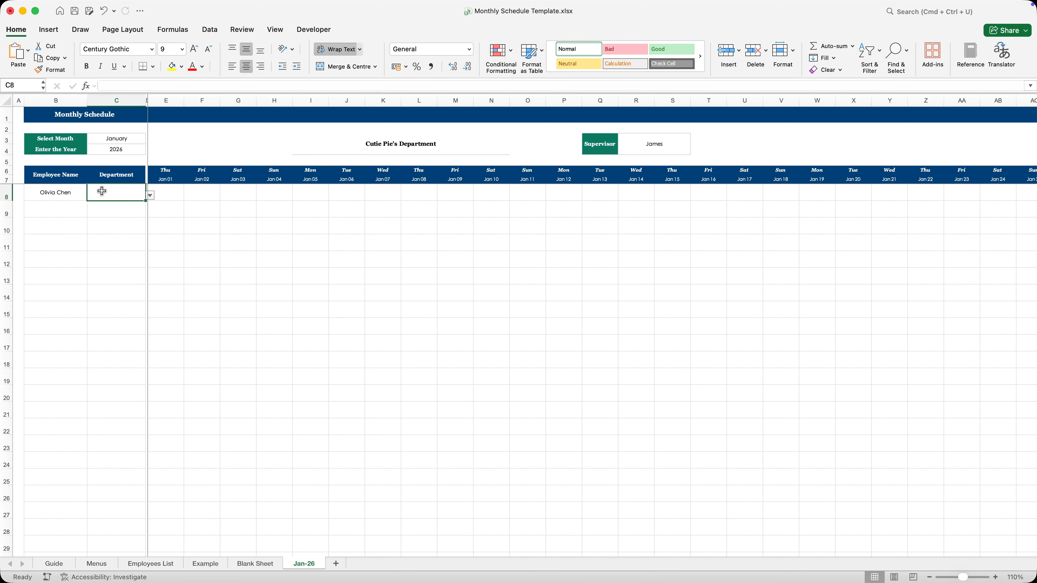
left_click(150, 197)
left_click(119, 209)
key("Down")
key("Down")
key("Down")
key("Down")
key("Down")
key("Down")
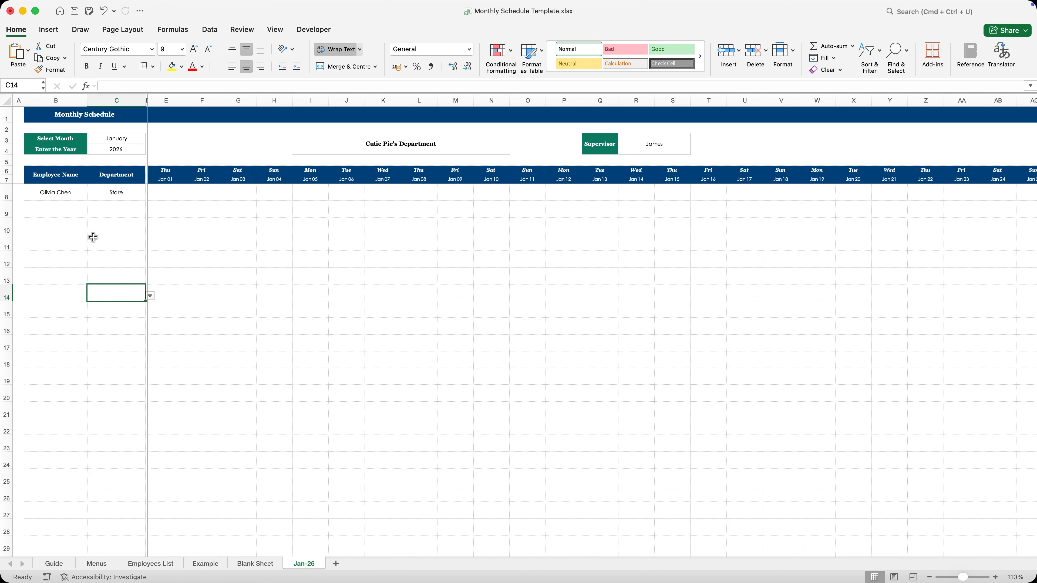
- Clear the employee name and department from B8:C8
left_click_drag(60, 197, 95, 196)
key("Delete")
left_click(100, 249)
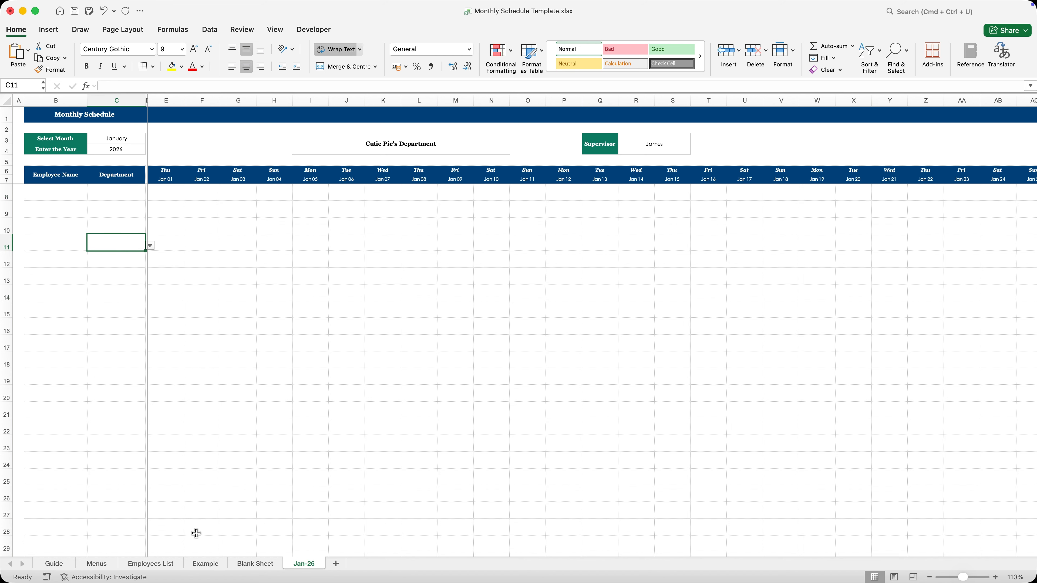
- Copy all employee names and departments in C5:D26 of the Employees List sheet
left_click(171, 568)
left_click_drag(128, 178, 208, 460)
right_click(208, 461)
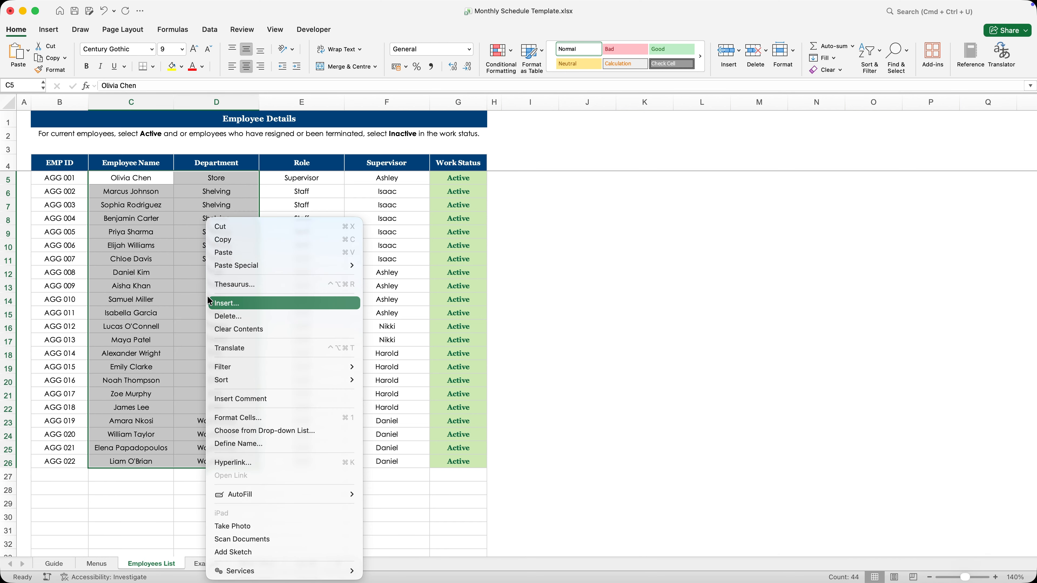
left_click(251, 239)
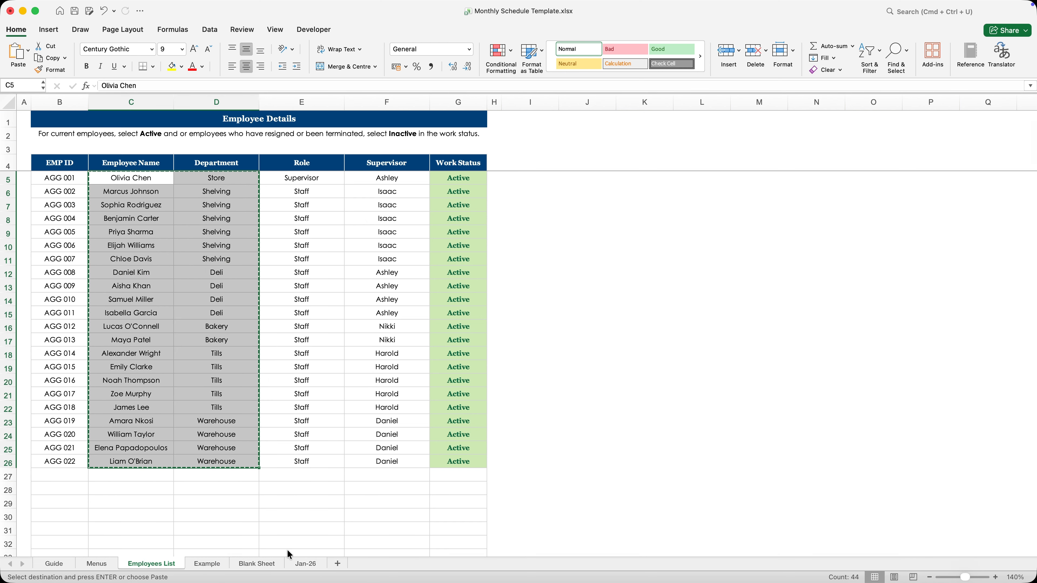
- Paste the copied names and departments as values only into the Jan-26 sheet starting at B8
left_click(301, 563)
left_click(70, 194)
right_click(70, 194)
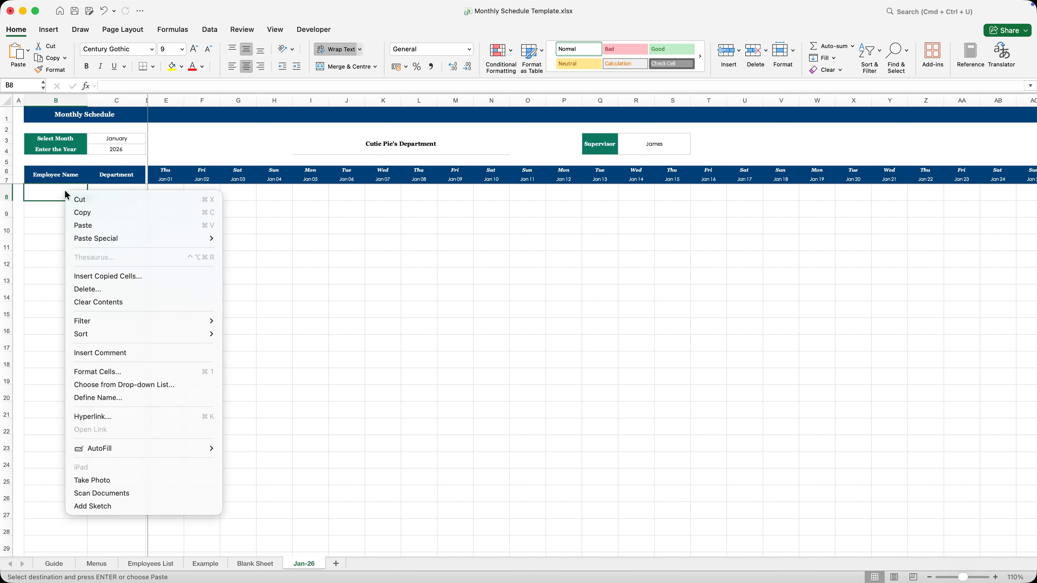
mouse_move(153, 238)
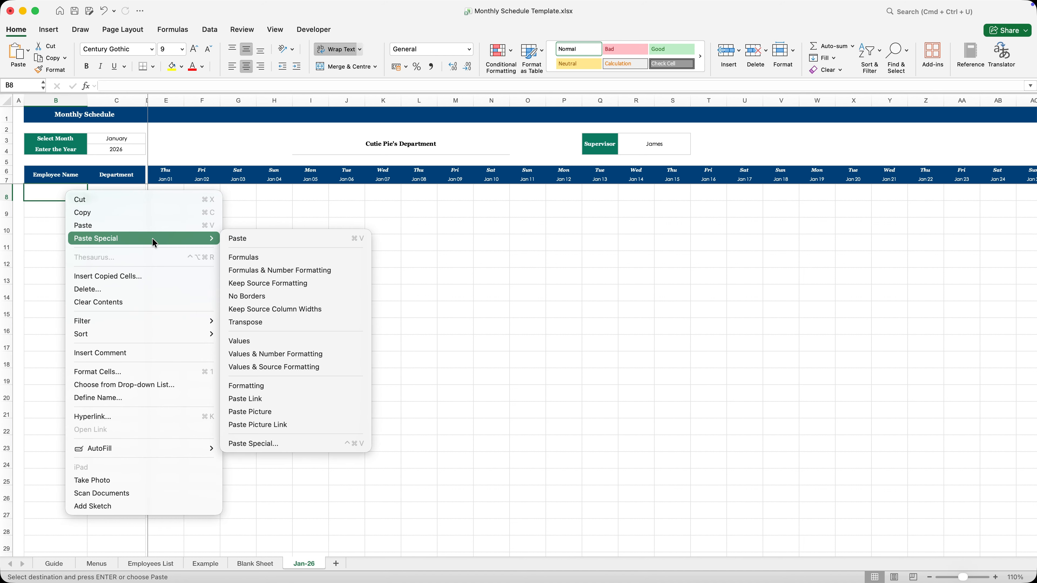
left_click(257, 342)
key("Escape")
left_click(69, 259)
left_click(55, 207)
left_click(54, 196)
left_click(61, 256)
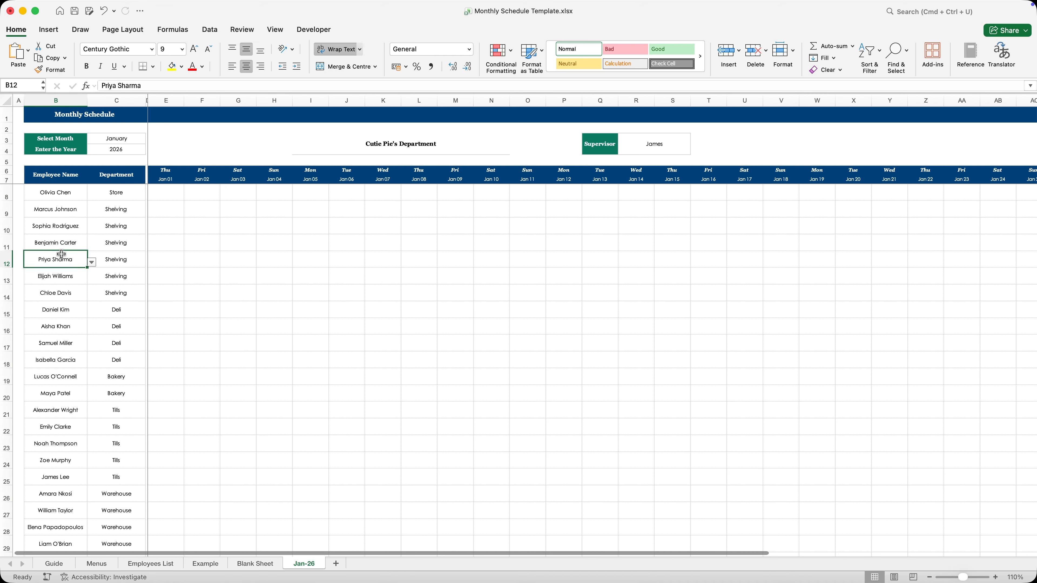
left_click(89, 238)
- Set the first employee's Jan 01 shift in E8 to 7:00 AM – 3:00 PM
left_click(179, 193)
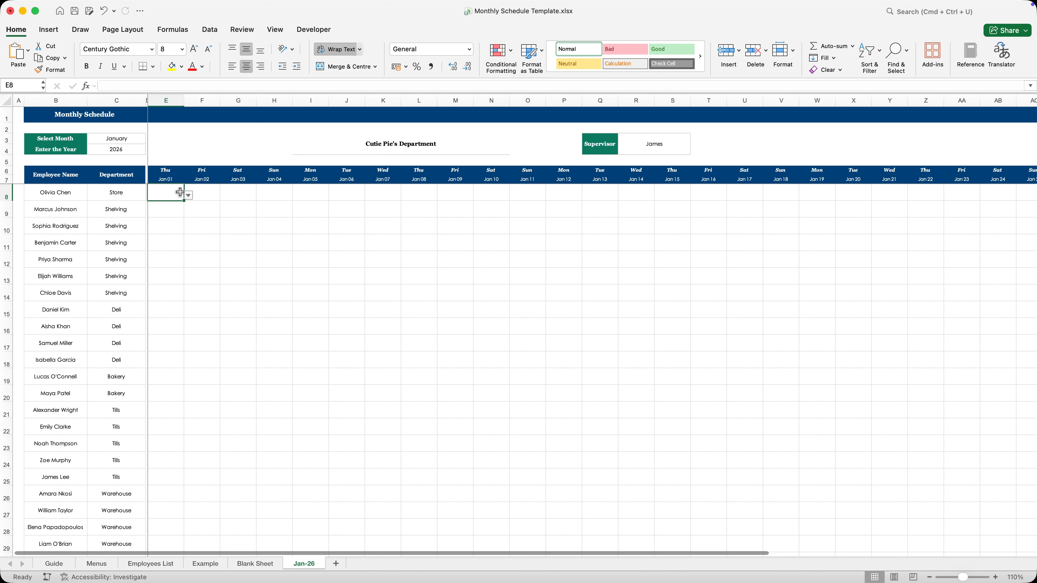
left_click(189, 196)
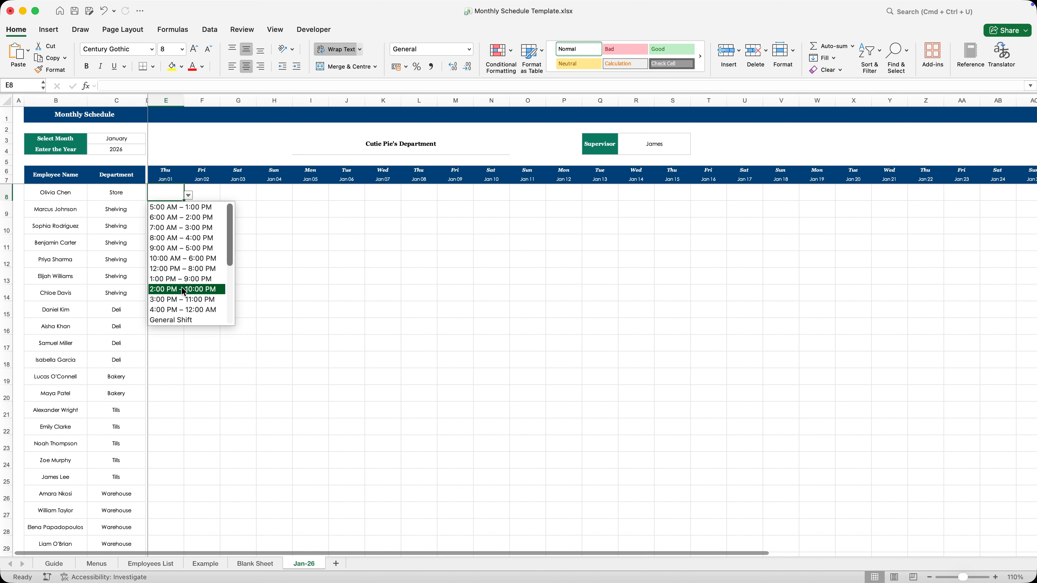
left_click(195, 228)
left_click(198, 259)
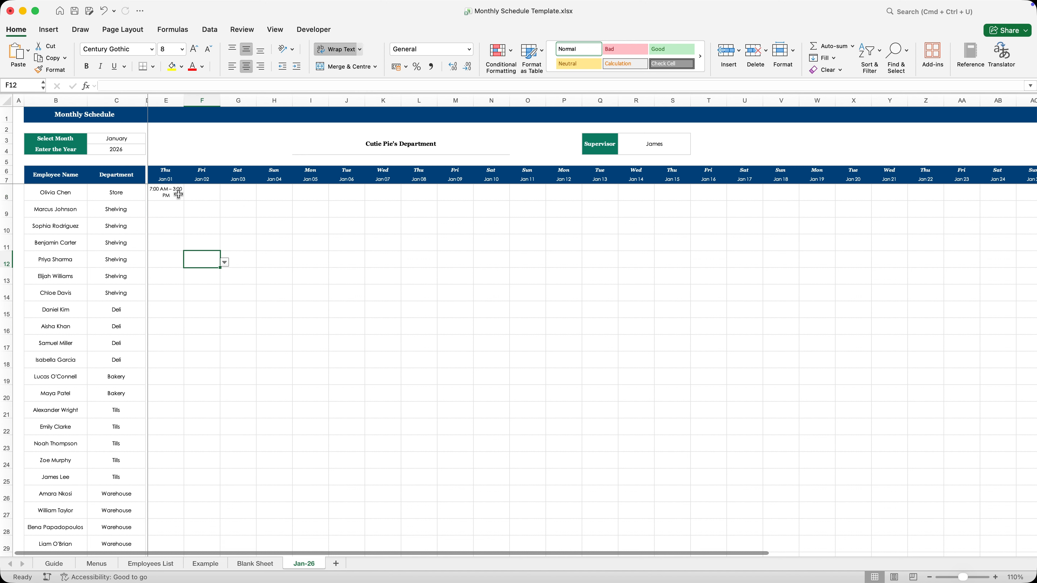
- Copy the shift in E8 across the rest of the month in row 8, from F8 to AI8
left_click(180, 196)
key("super+c")
left_click_drag(206, 190, 983, 197)
key("Return")
left_click(890, 258)
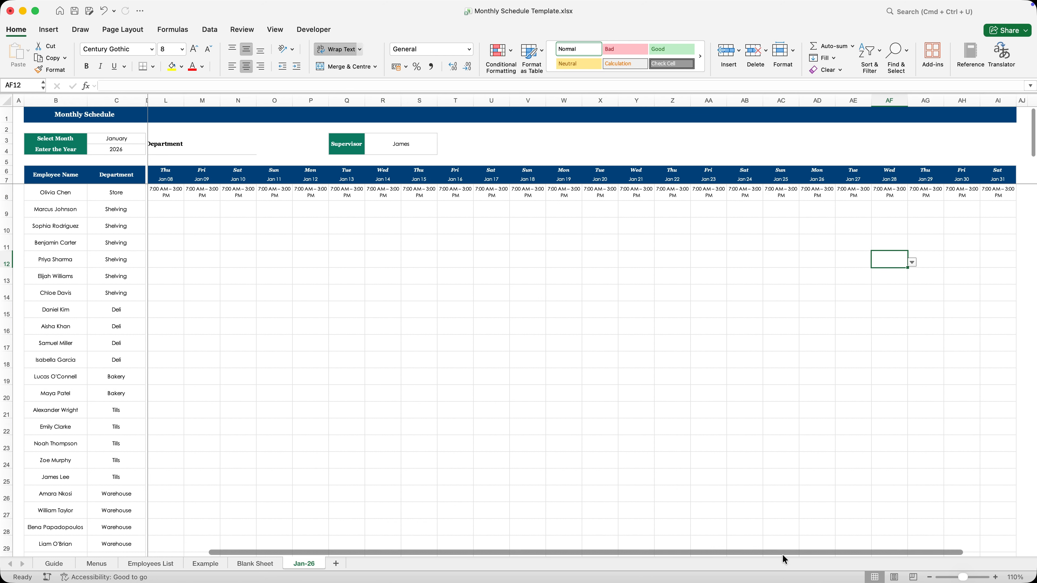
left_click_drag(783, 552, 400, 552)
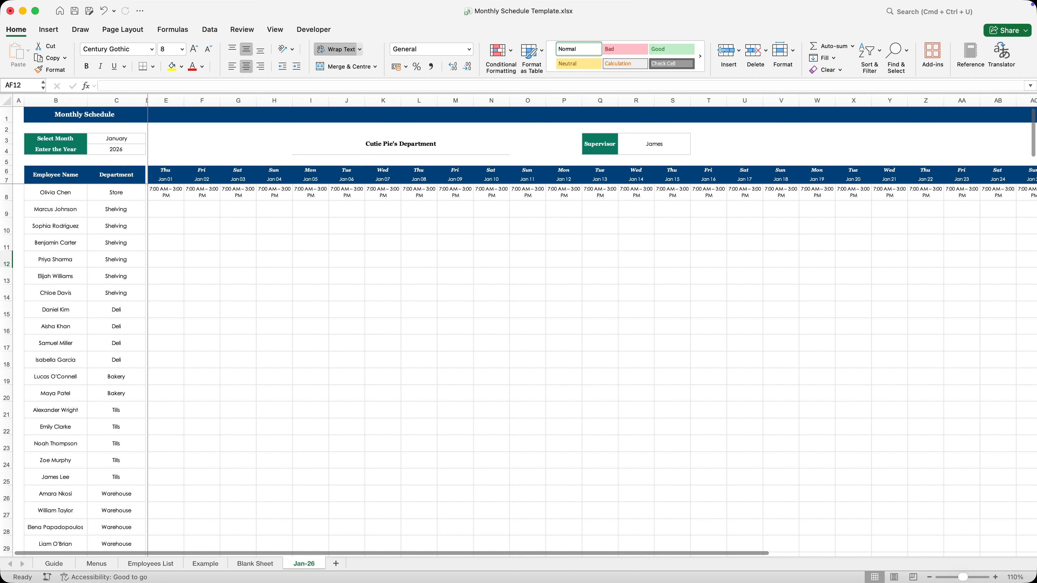
left_click(170, 194)
left_click(205, 195)
left_click(240, 191)
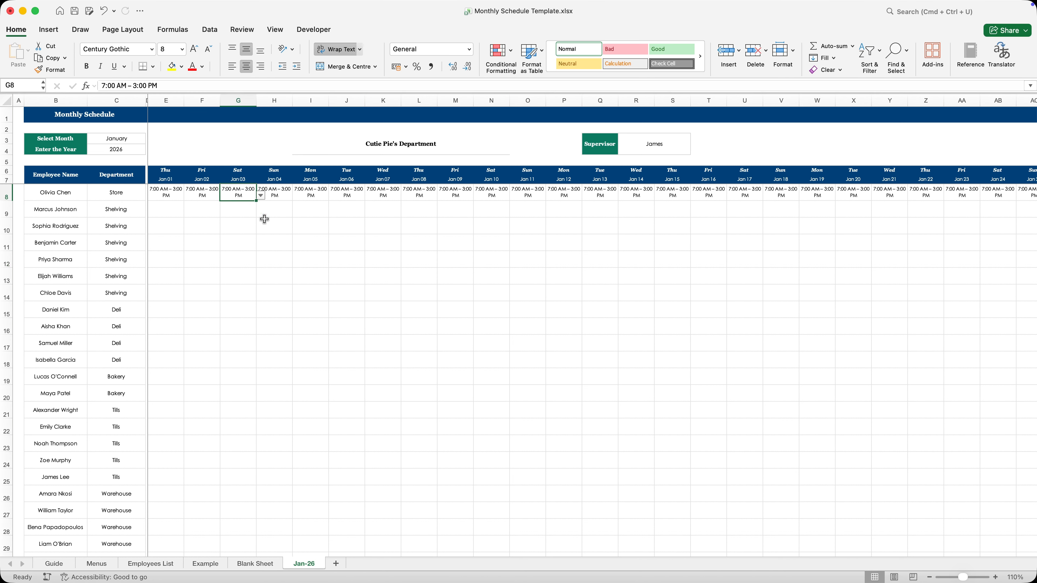
left_click(264, 220)
left_click(317, 194)
left_click_drag(344, 553, 231, 524)
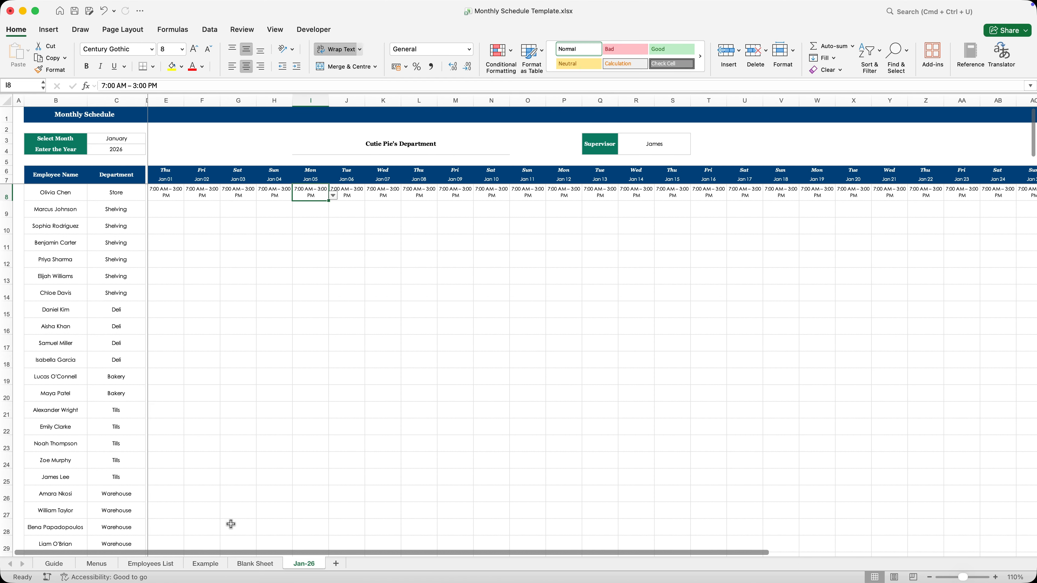
left_click(249, 194)
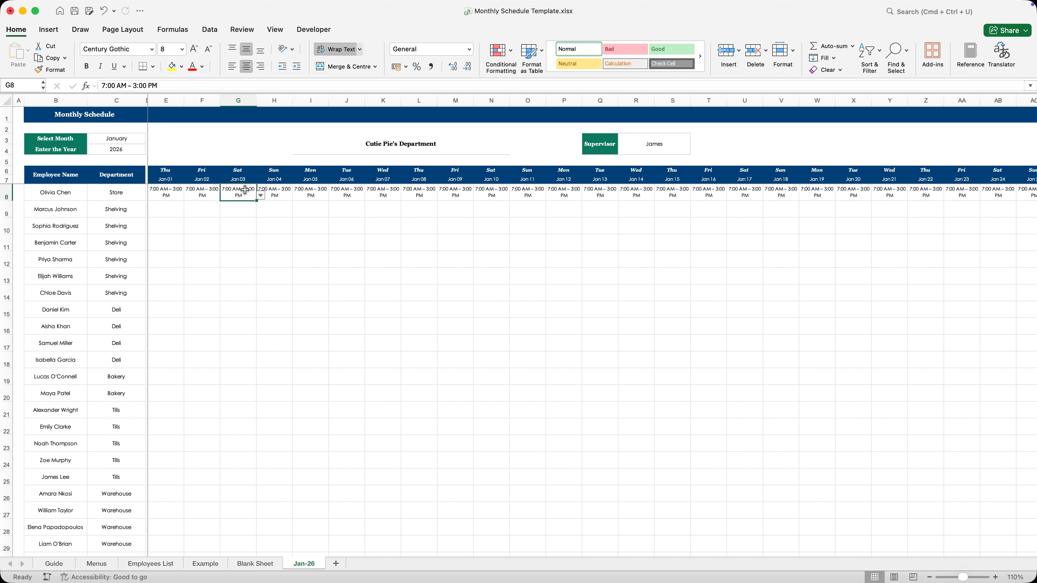
left_click(278, 189)
left_click(223, 195)
- Set the first employee's Jan 06 and Jan 13 entries in J8 and Q8 to Off
left_click(347, 193)
left_click(369, 195)
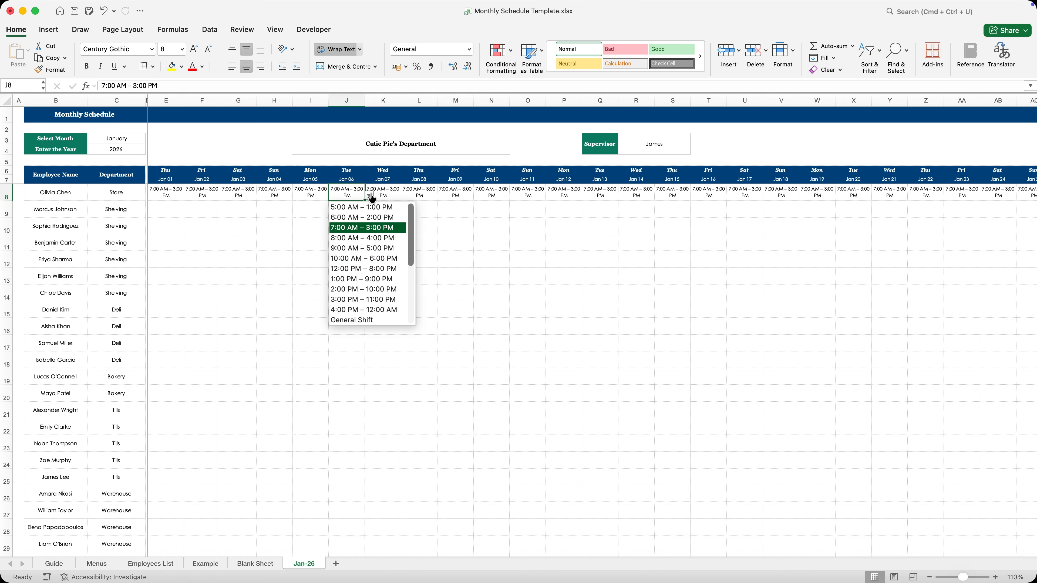
scroll(354, 253, "down", 5)
left_click(352, 258)
left_click(596, 193)
left_click(623, 195)
scroll(606, 237, "down", 5)
left_click(605, 258)
- Set the first employee's Jan 17 and Jan 18 entries to Vacation Leave and Jan 19 to Off
left_click(745, 193)
left_click(767, 195)
scroll(755, 253, "down", 5)
left_click(758, 293)
left_click(781, 193)
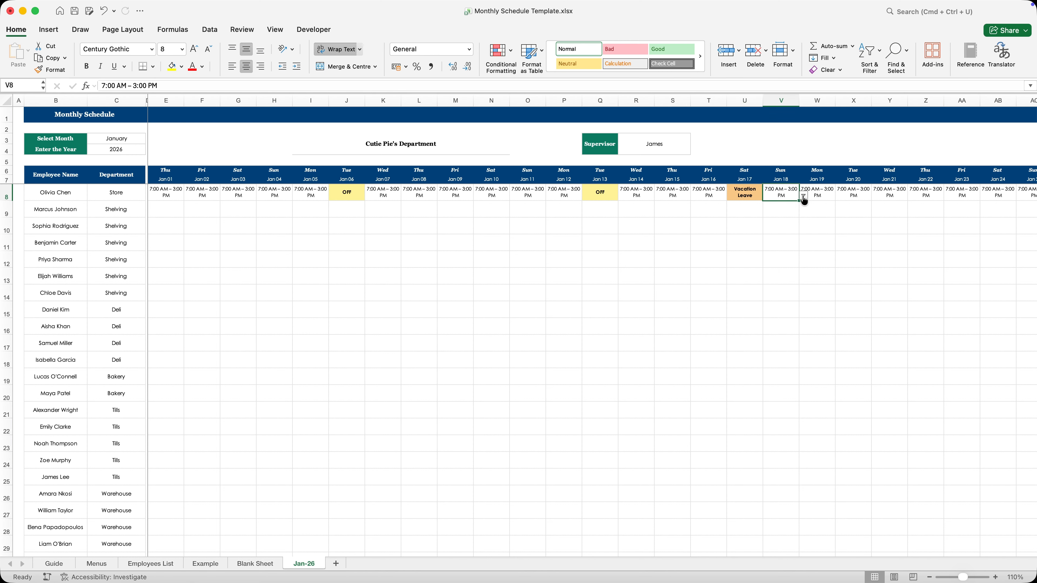
left_click(803, 196)
scroll(800, 265, "down", 5)
left_click(822, 323)
left_click(780, 293)
- Set the first employee's Jan 26 entry in AD8 to Off
scroll(736, 535, "right", 7)
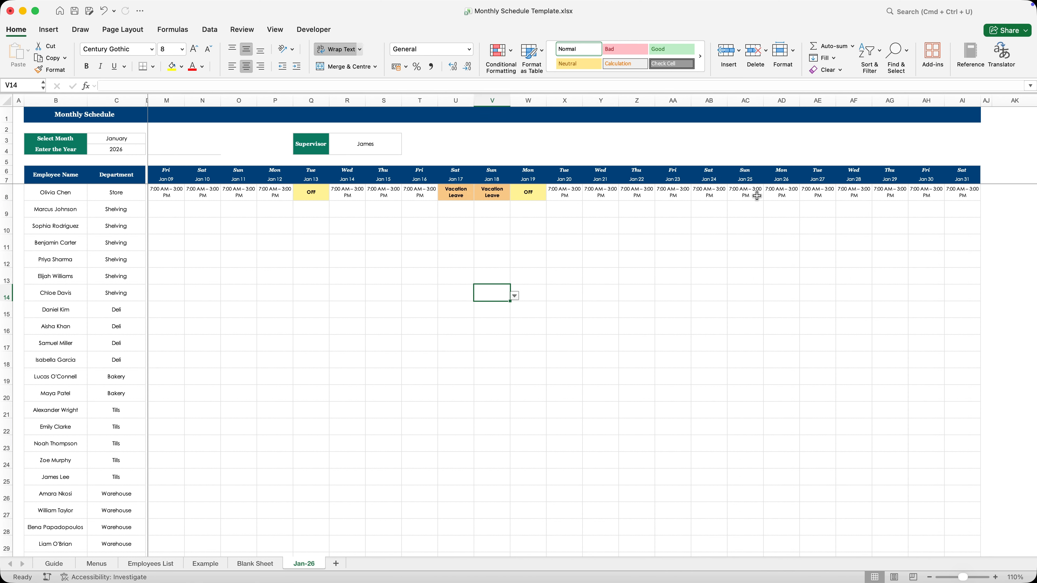
left_click(778, 193)
left_click(804, 196)
left_click(792, 323)
left_click(747, 310)
scroll(715, 549, "left", 2)
scroll(715, 552, "left", 5)
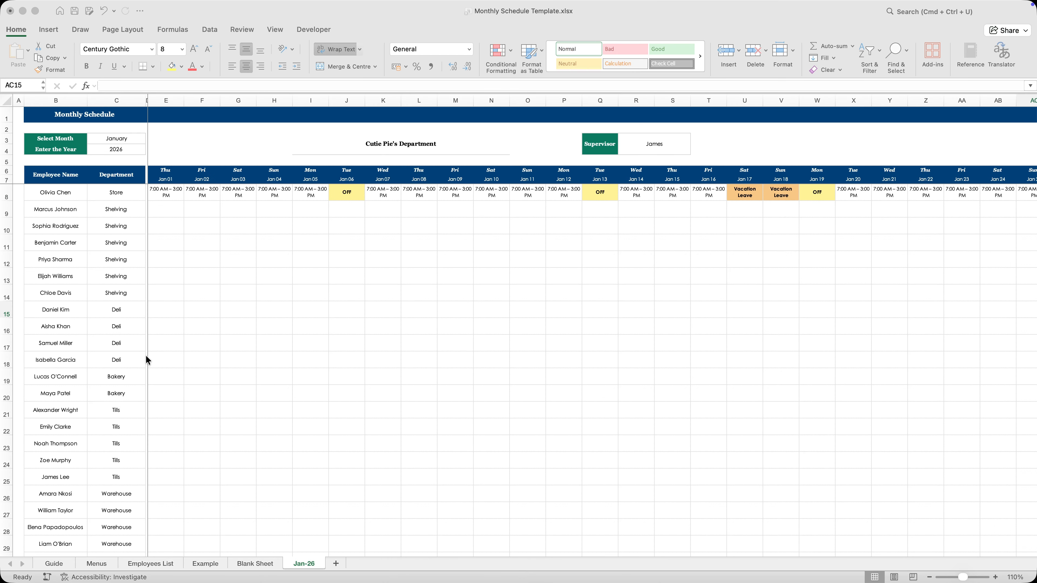
left_click(291, 247)
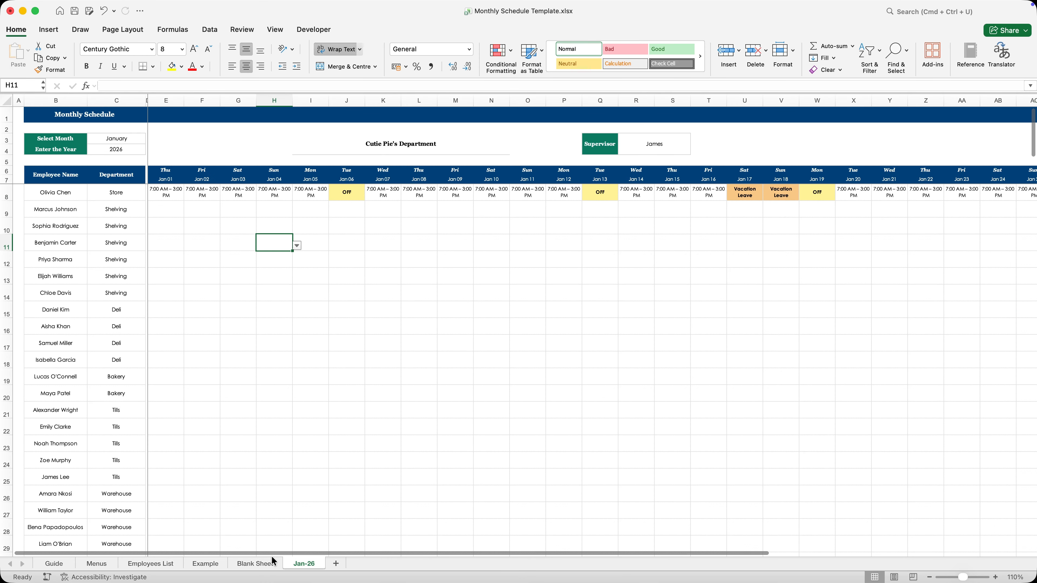
left_click_drag(270, 554, 234, 533)
left_click(159, 188)
left_click(159, 224)
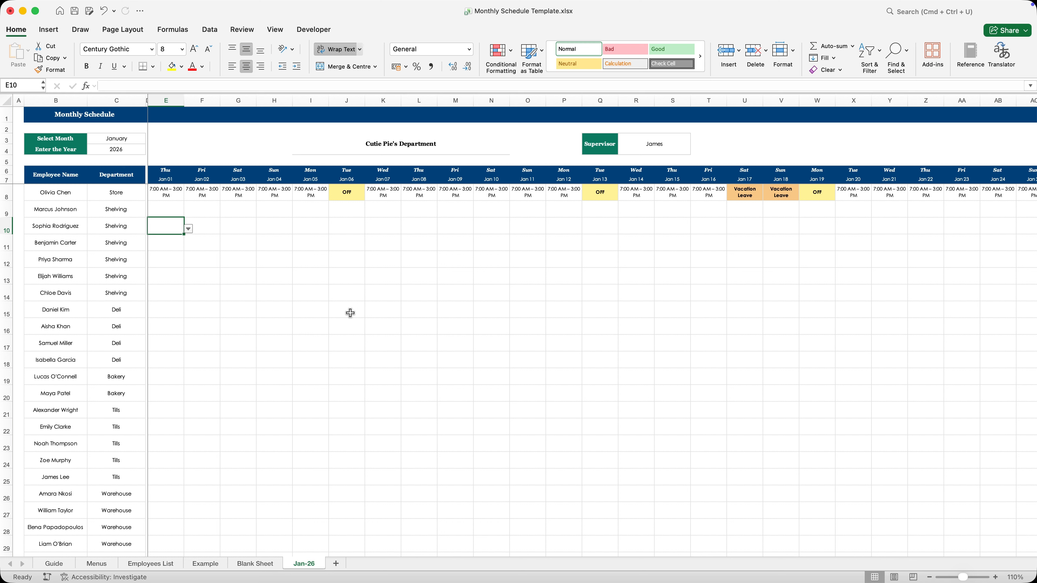
left_click(66, 210)
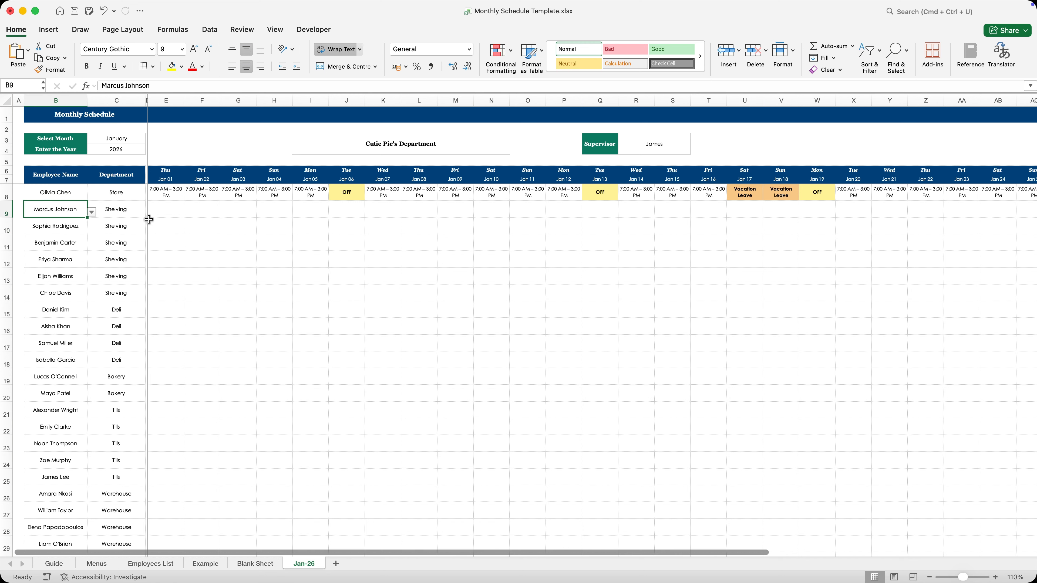
- Set the second employee's Jan 01 shift in E9 to 9:00 AM – 5:00 PM
left_click(168, 210)
left_click(188, 213)
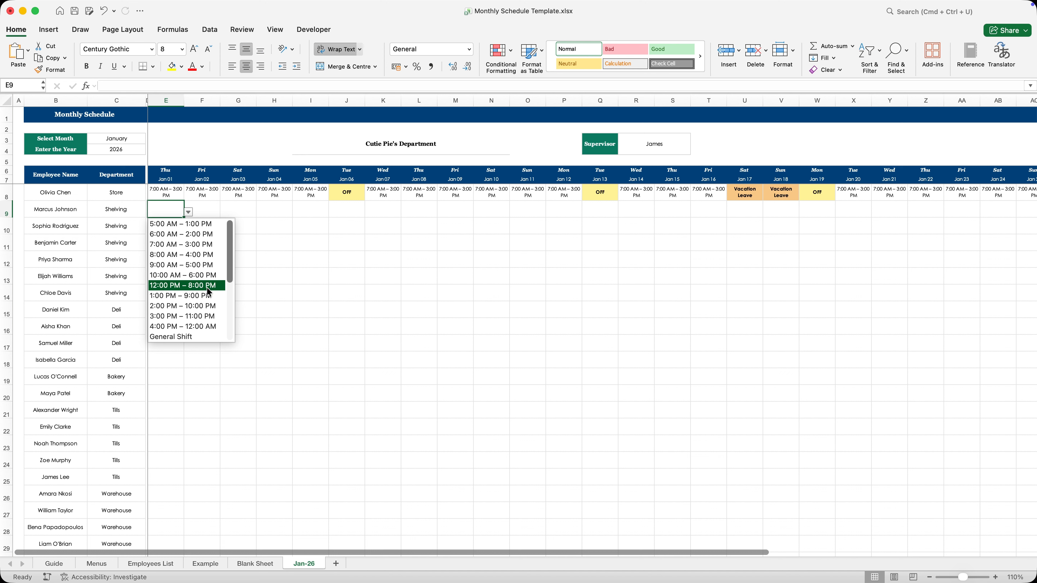
left_click(214, 265)
left_click(207, 257)
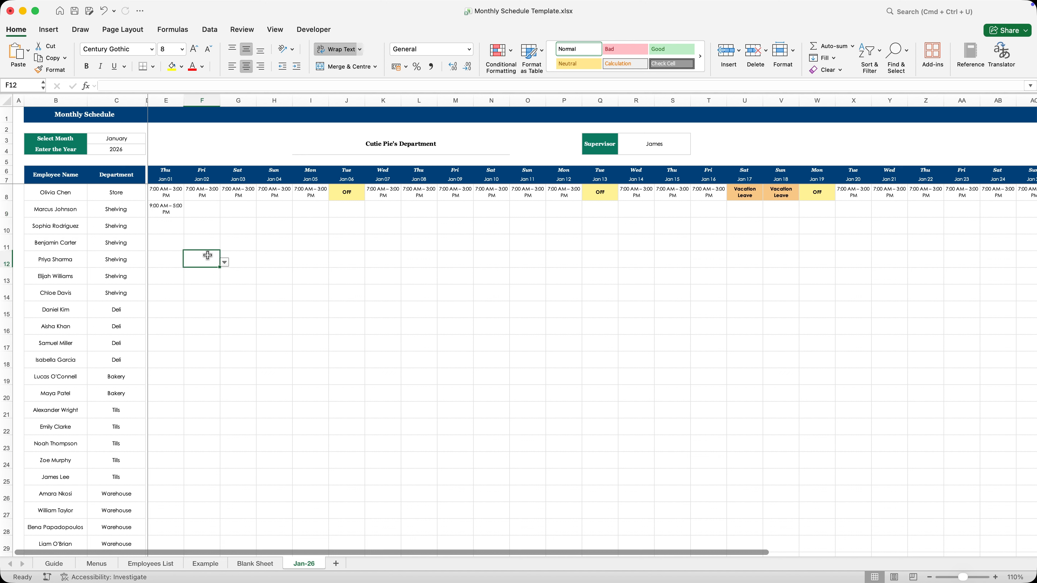
- Copy the shift in E9 to Jan 02 through Jan 04 in F9:H9
left_click(171, 221)
key("super+c")
left_click(172, 210)
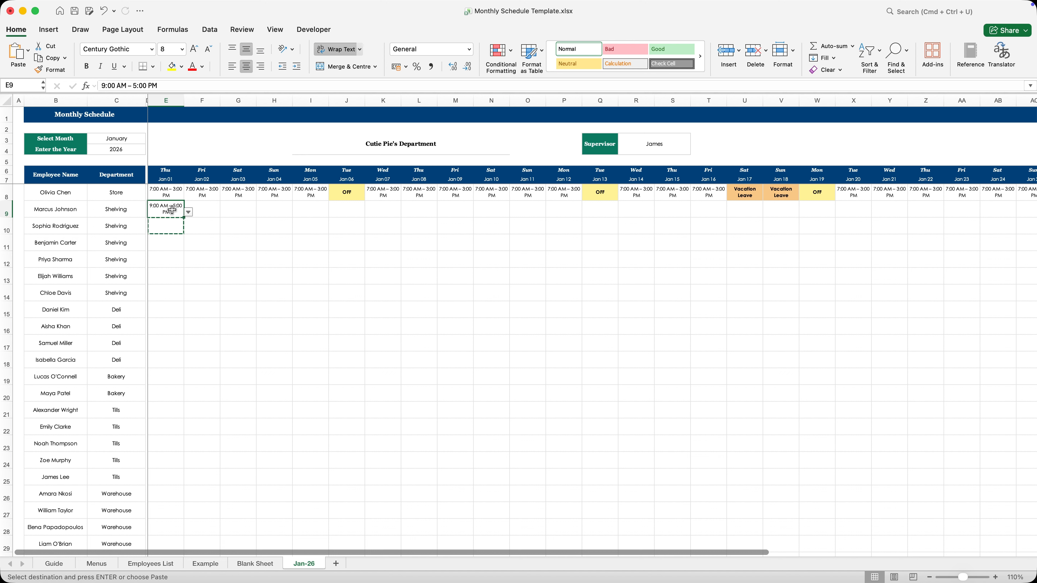
key("super+c")
left_click_drag(197, 206, 258, 203)
key("Return")
- Set the second employee's Jan 05 shift in I9 to 3:00 PM – 11:00 PM
left_click(304, 208)
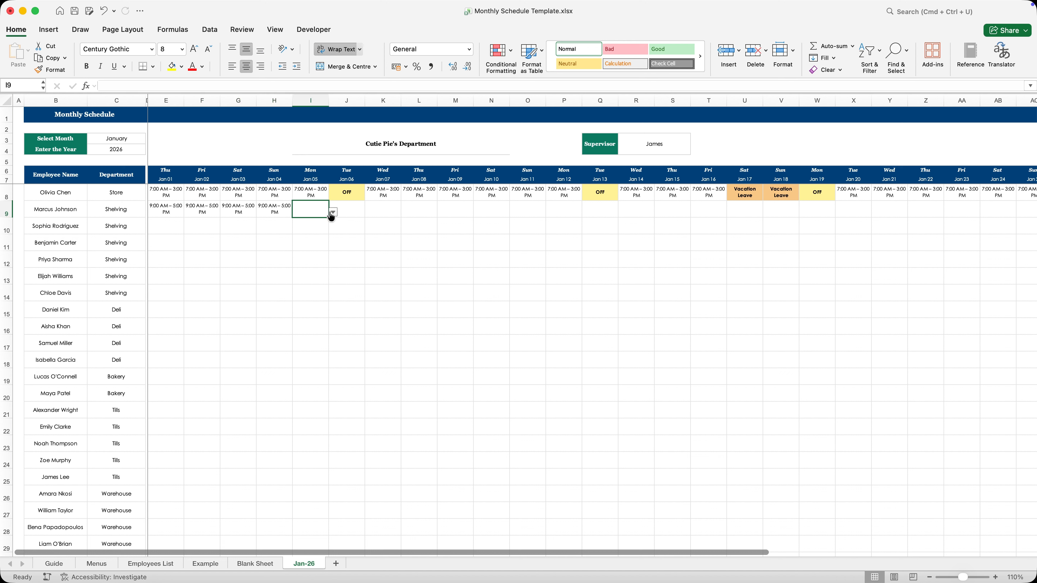
left_click(334, 212)
left_click(337, 327)
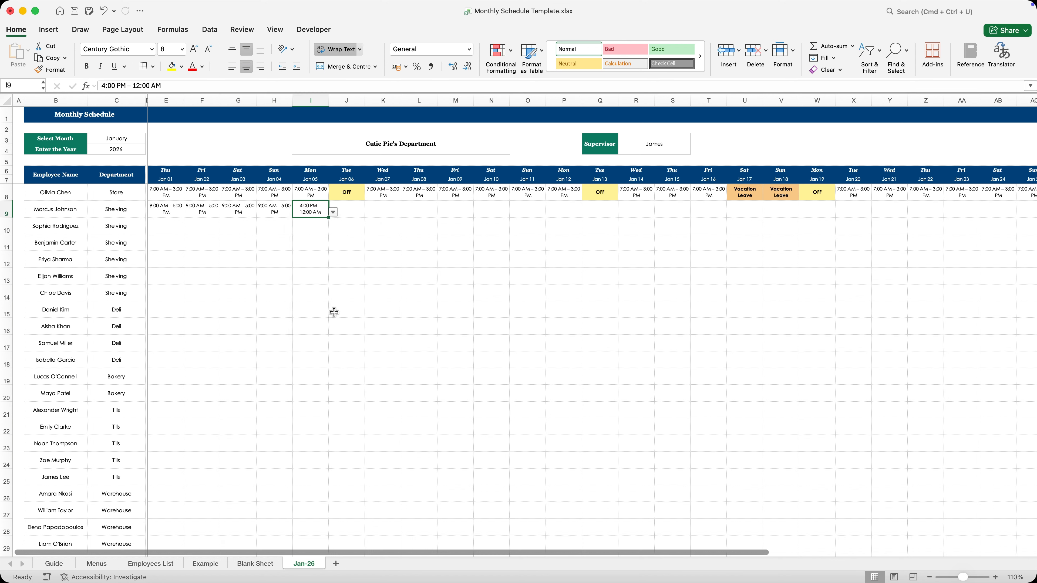
left_click(333, 212)
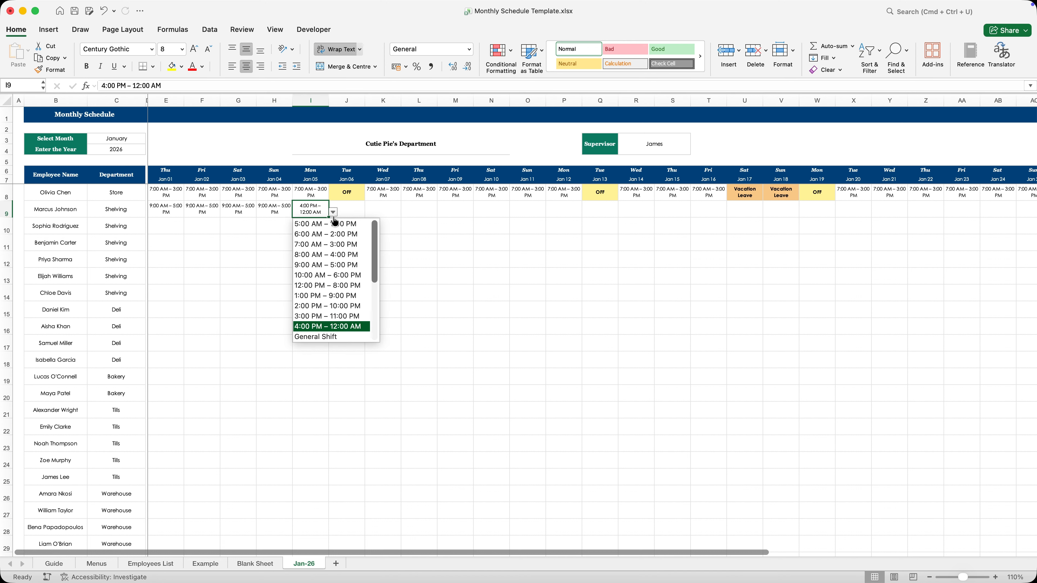
left_click(336, 316)
- Fill the rest of row 9 through Jan 31 with copied blocks of 3:00 PM – 11:00 PM and 9:00 AM – 5:00 PM shifts
key("cmd+c")
left_click_drag(351, 210, 997, 209)
key("Return")
left_click(267, 210)
key("super+c")
key("Return")
left_click(523, 210)
key("super+c")
key("Return")
left_click(489, 211)
key("super+c")
key("Return")
key("Down")
key("Down")
key("Down")
key("Down")
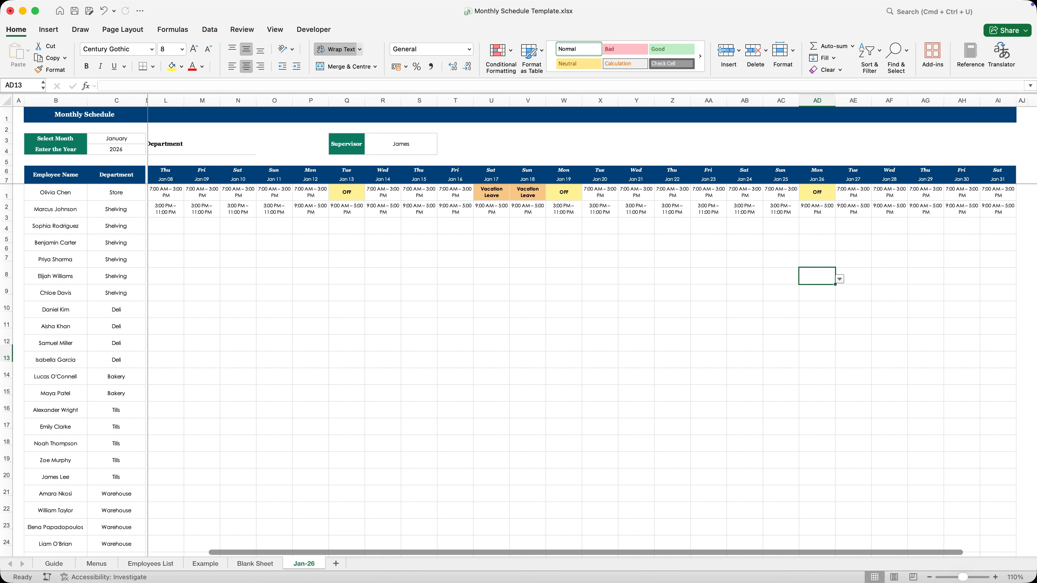
left_click_drag(707, 552, 518, 549)
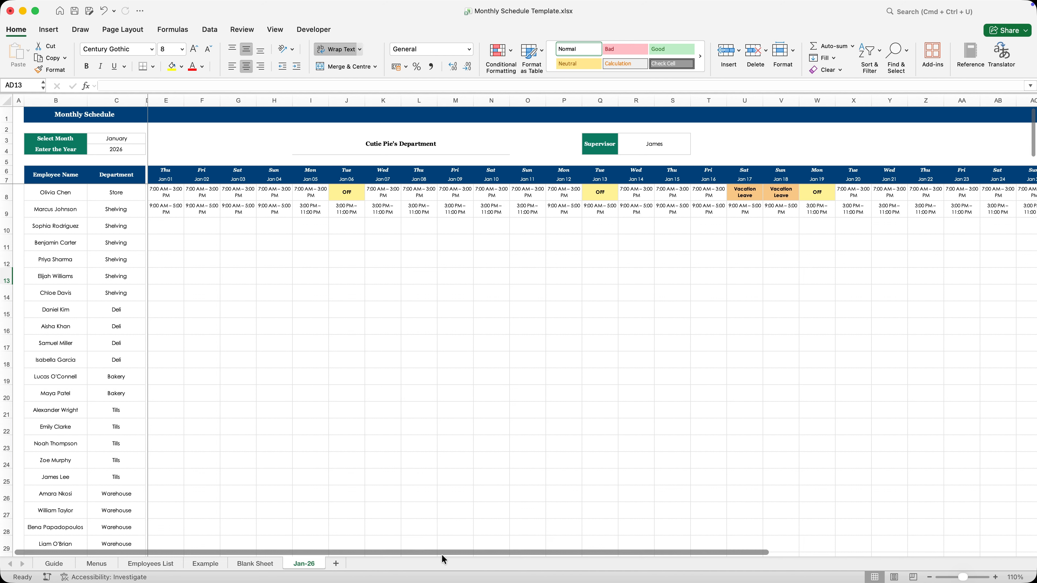
- Set the second employee's Jan 07 and Jan 14 entries in K9 and R9 to Off
left_click(382, 209)
left_click(405, 212)
scroll(400, 305, "down", 3)
left_click(400, 321)
left_click(635, 209)
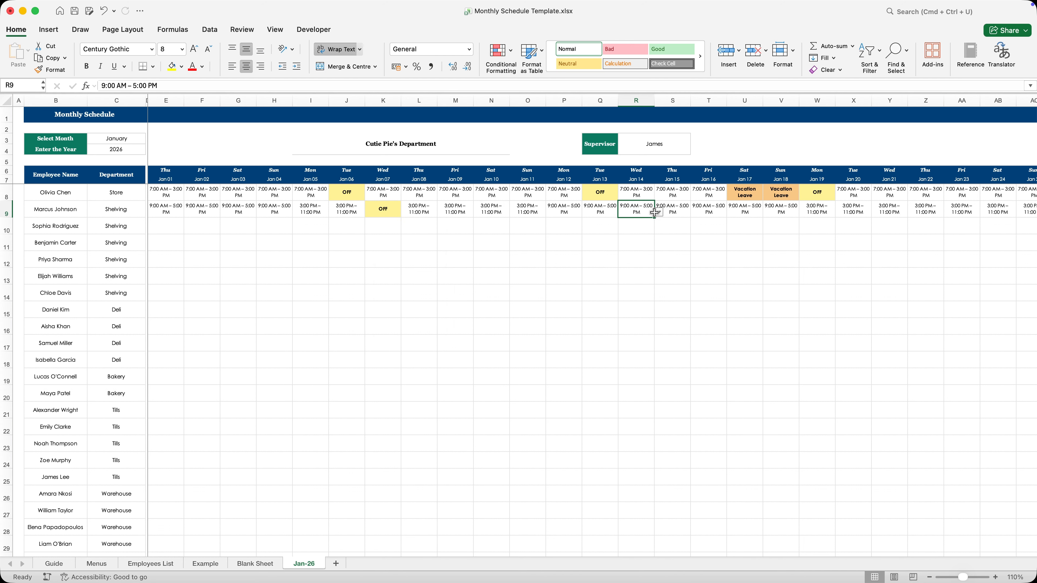
left_click(659, 213)
left_click(649, 320)
left_click(636, 310)
left_click_drag(570, 554, 490, 555)
- Set the second employee's Jan 21 entry to Off and Jan 22 and Jan 23 to Vacation Leave
left_click(596, 209)
left_click(623, 212)
left_click(612, 320)
left_click(637, 209)
left_click(659, 213)
left_click(653, 331)
left_click(673, 209)
- Set the second employee's Jan 29 entry in AG9 to Off
left_click(889, 209)
left_click(912, 212)
left_click(875, 321)
left_click(886, 342)
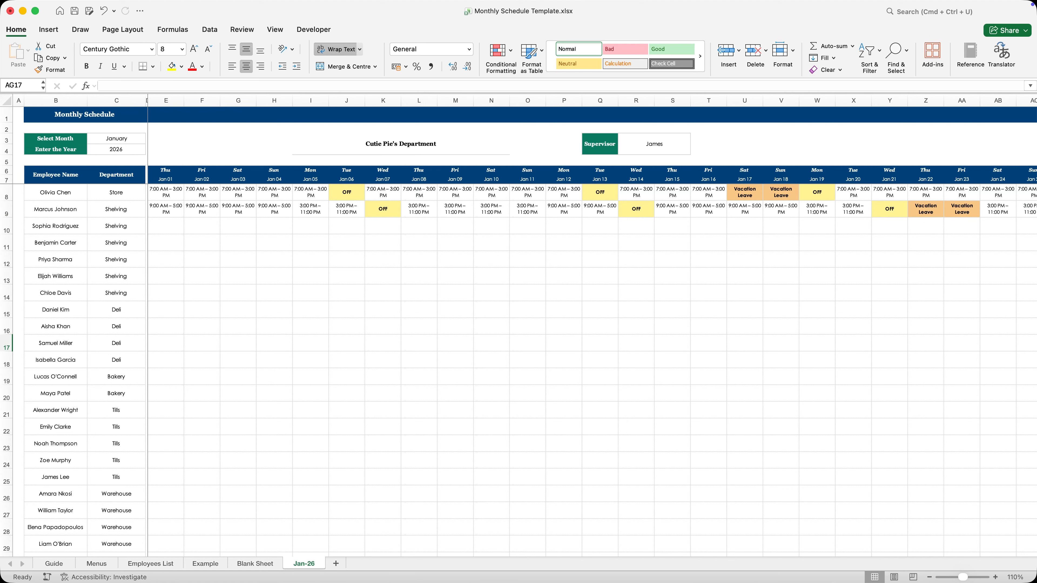
left_click(72, 229)
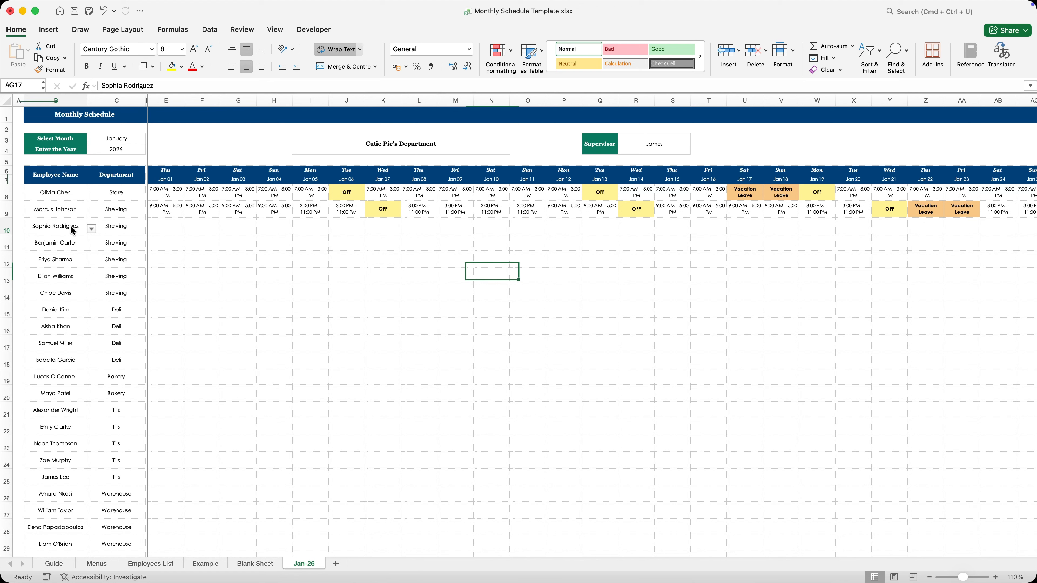
mouse_move(73, 229)
left_mouse_down()
mouse_move(97, 285)
mouse_move(120, 512)
left_mouse_up()
left_click(212, 357)
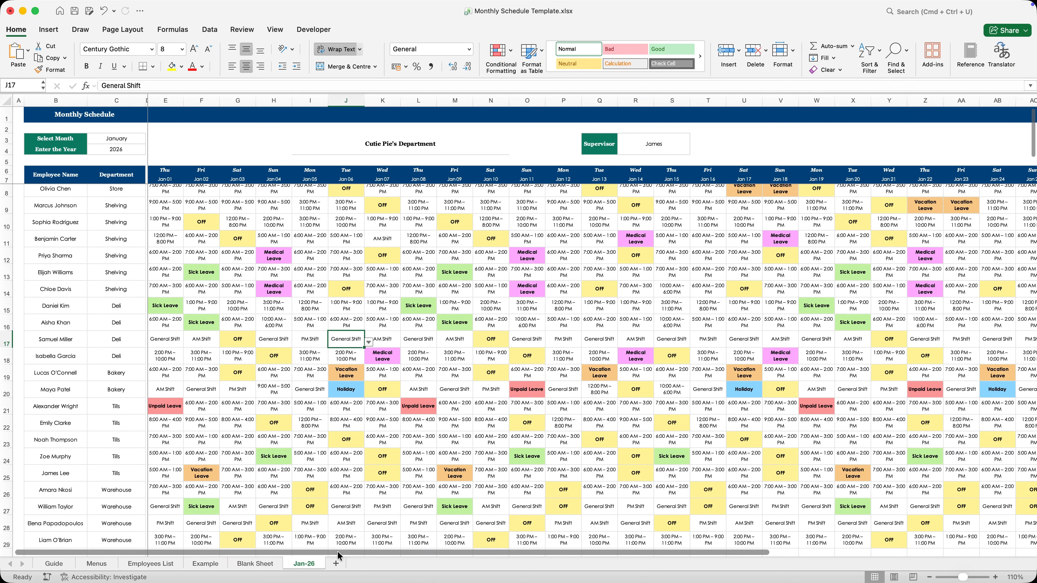
mouse_move(336, 554)
left_mouse_down()
mouse_move(623, 555)
mouse_move(331, 554)
left_mouse_up()
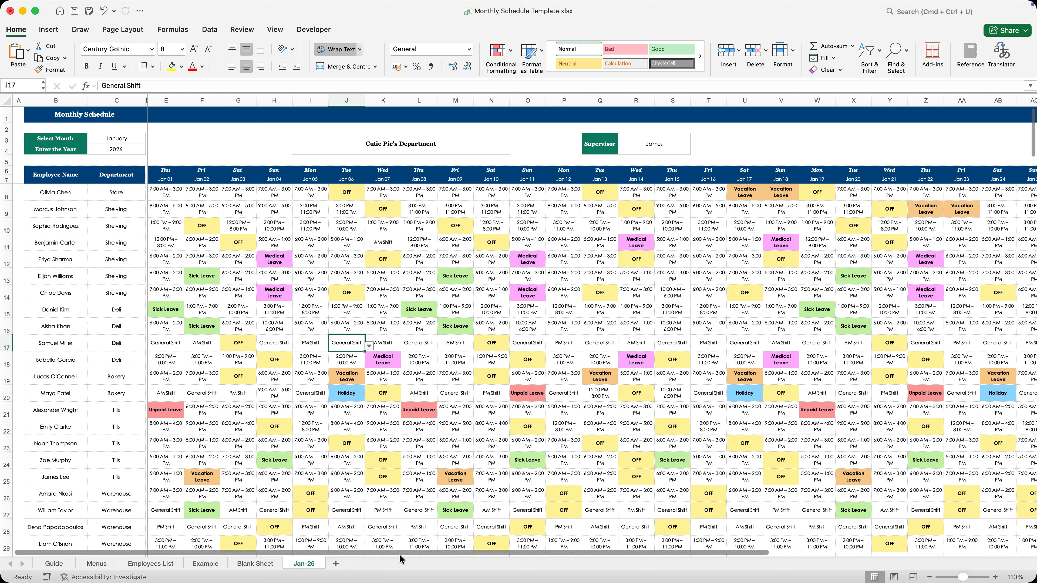
mouse_move(399, 554)
left_mouse_down()
mouse_move(696, 554)
mouse_move(391, 551)
left_mouse_up()
scroll(408, 513, "down", 5)
scroll(407, 507, "up", 5)
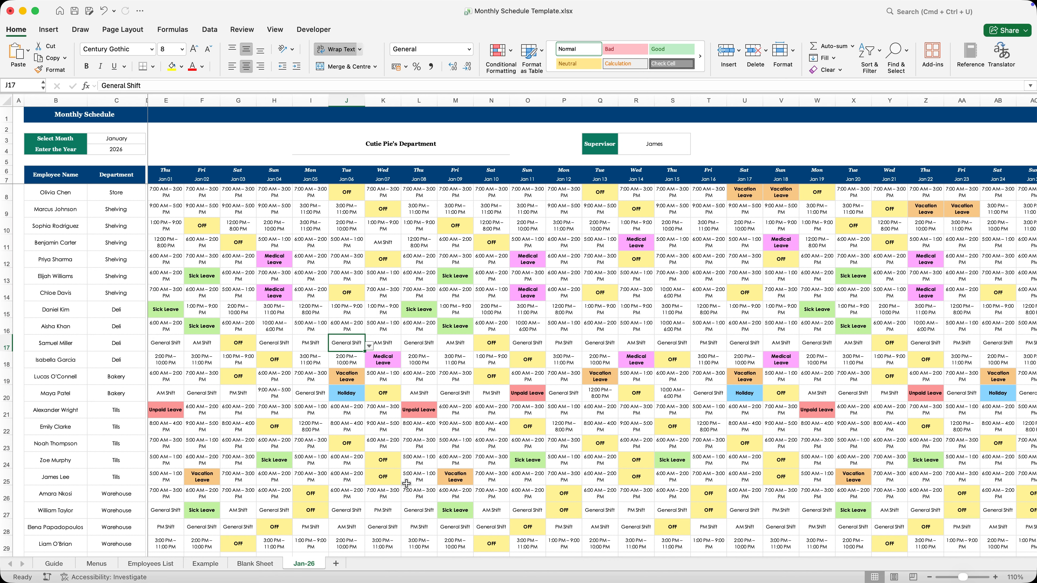
- Delete the Example sheet from the workbook and return to the Jan-26 sheet
left_click(256, 564)
left_click(206, 563)
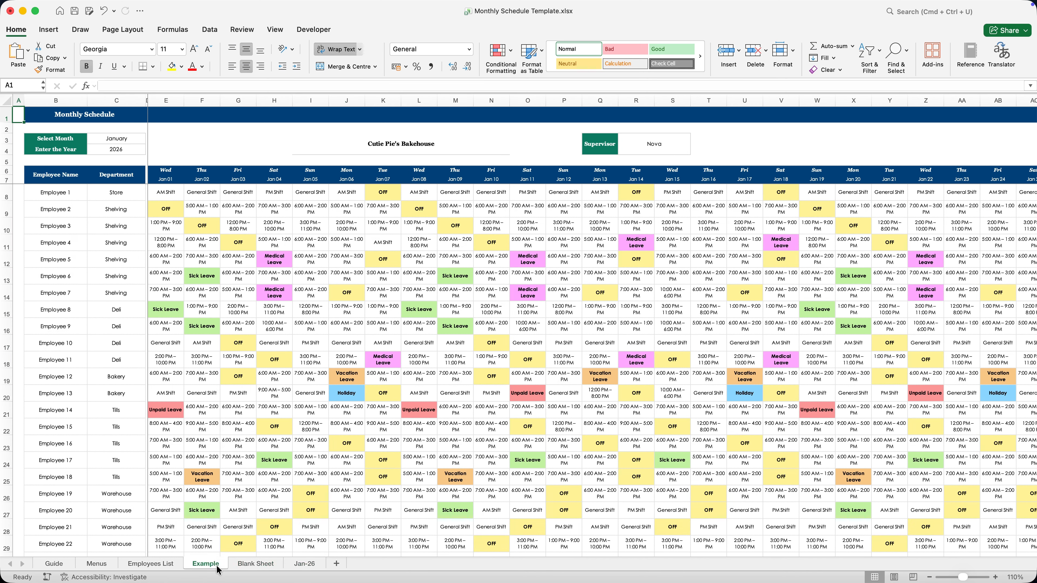
right_click(211, 568)
left_click(241, 380)
left_click(493, 217)
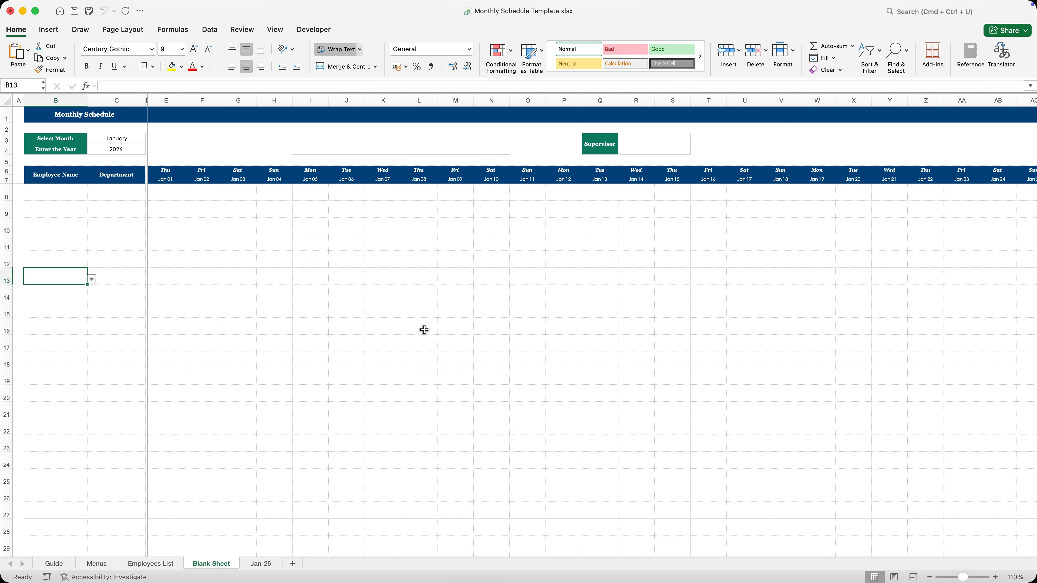
left_click(264, 564)
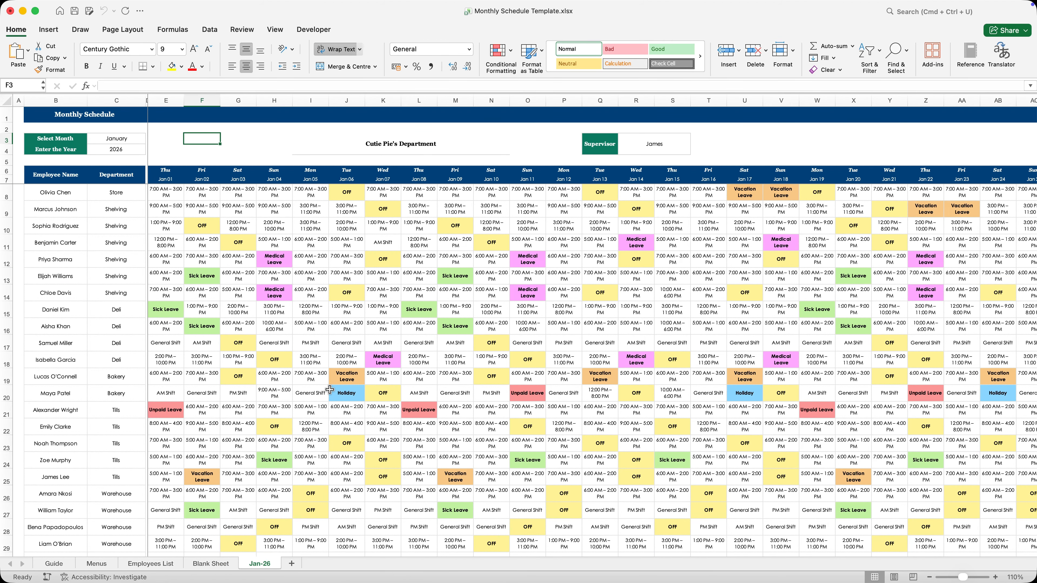